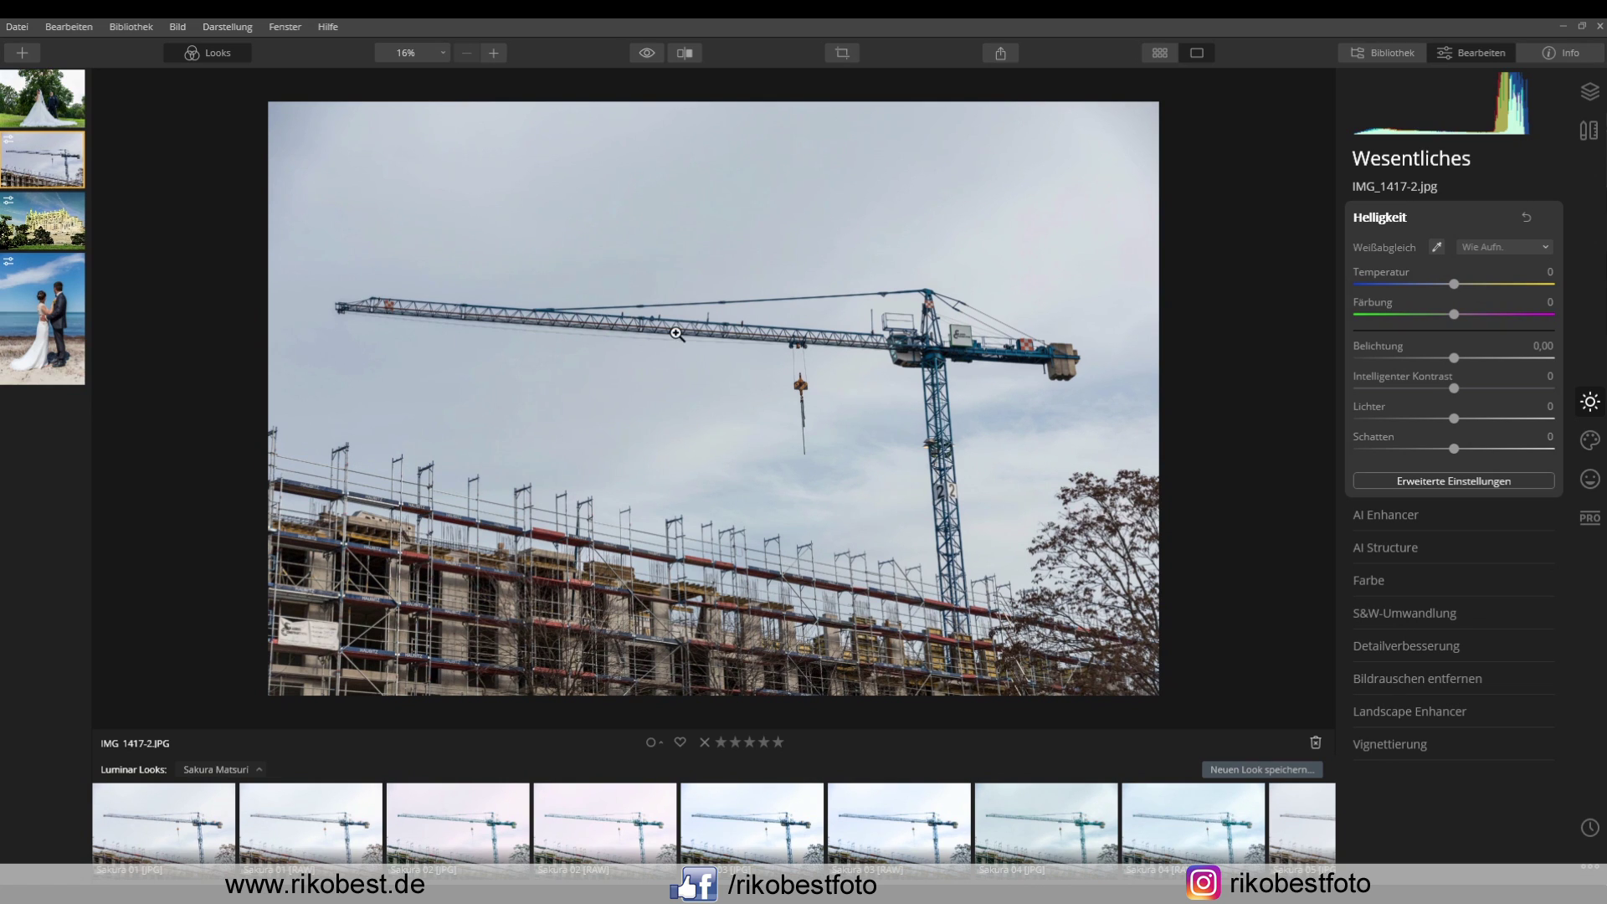
Inspect the scaffolding details and the plain sky of the crane photo at 100% zoom
left_click(555, 526)
left_click_drag(858, 389, 469, 344)
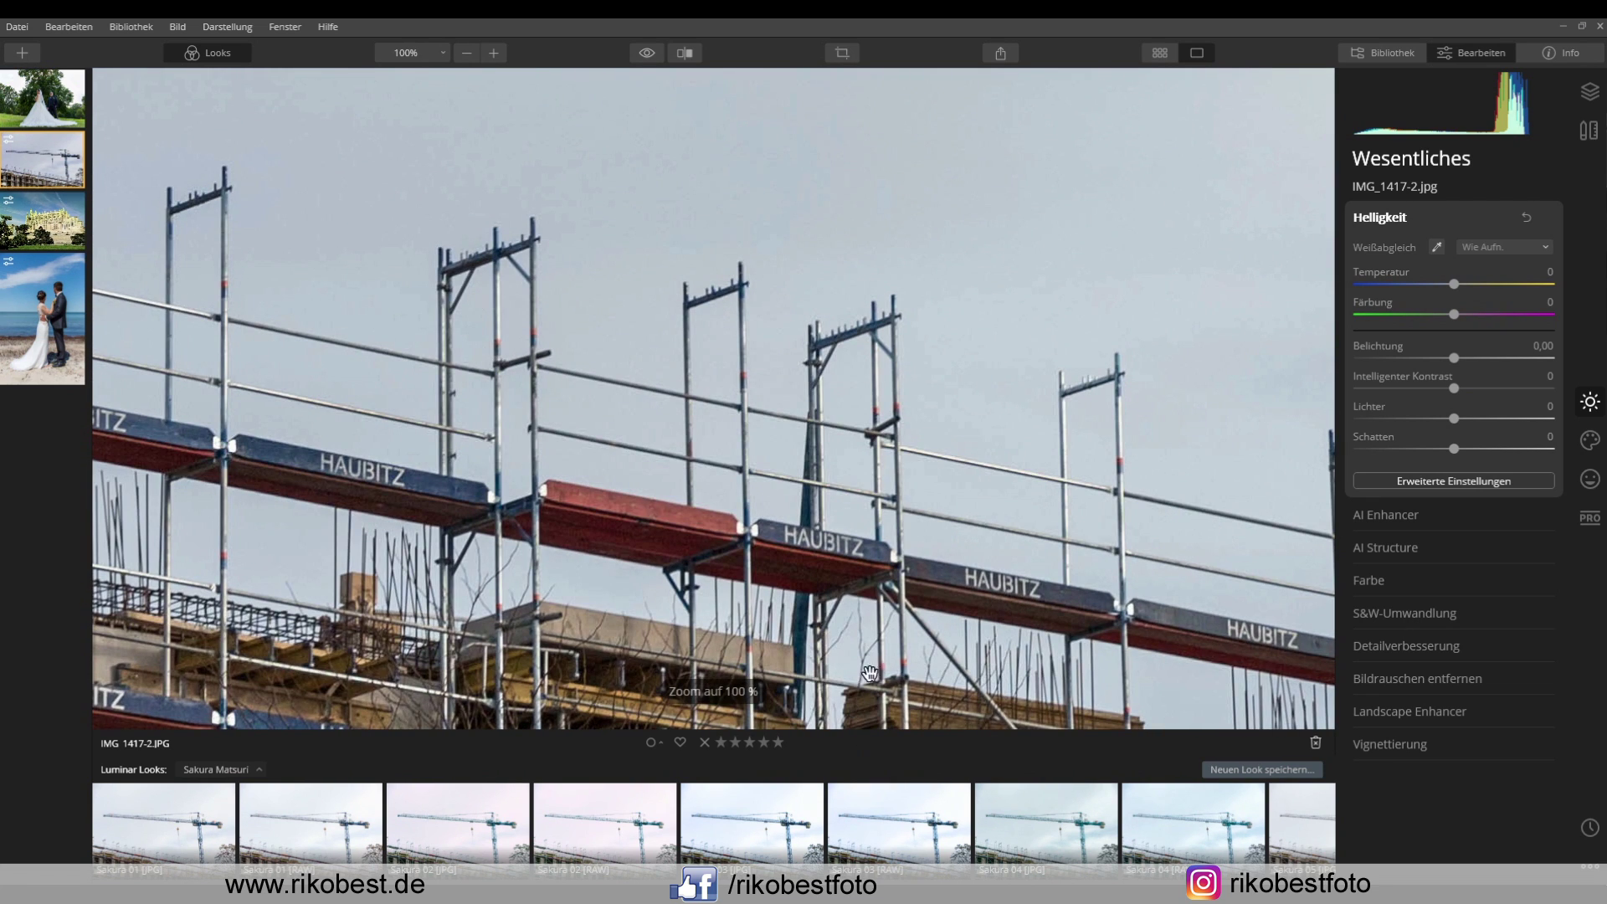
left_click_drag(947, 685, 804, 440)
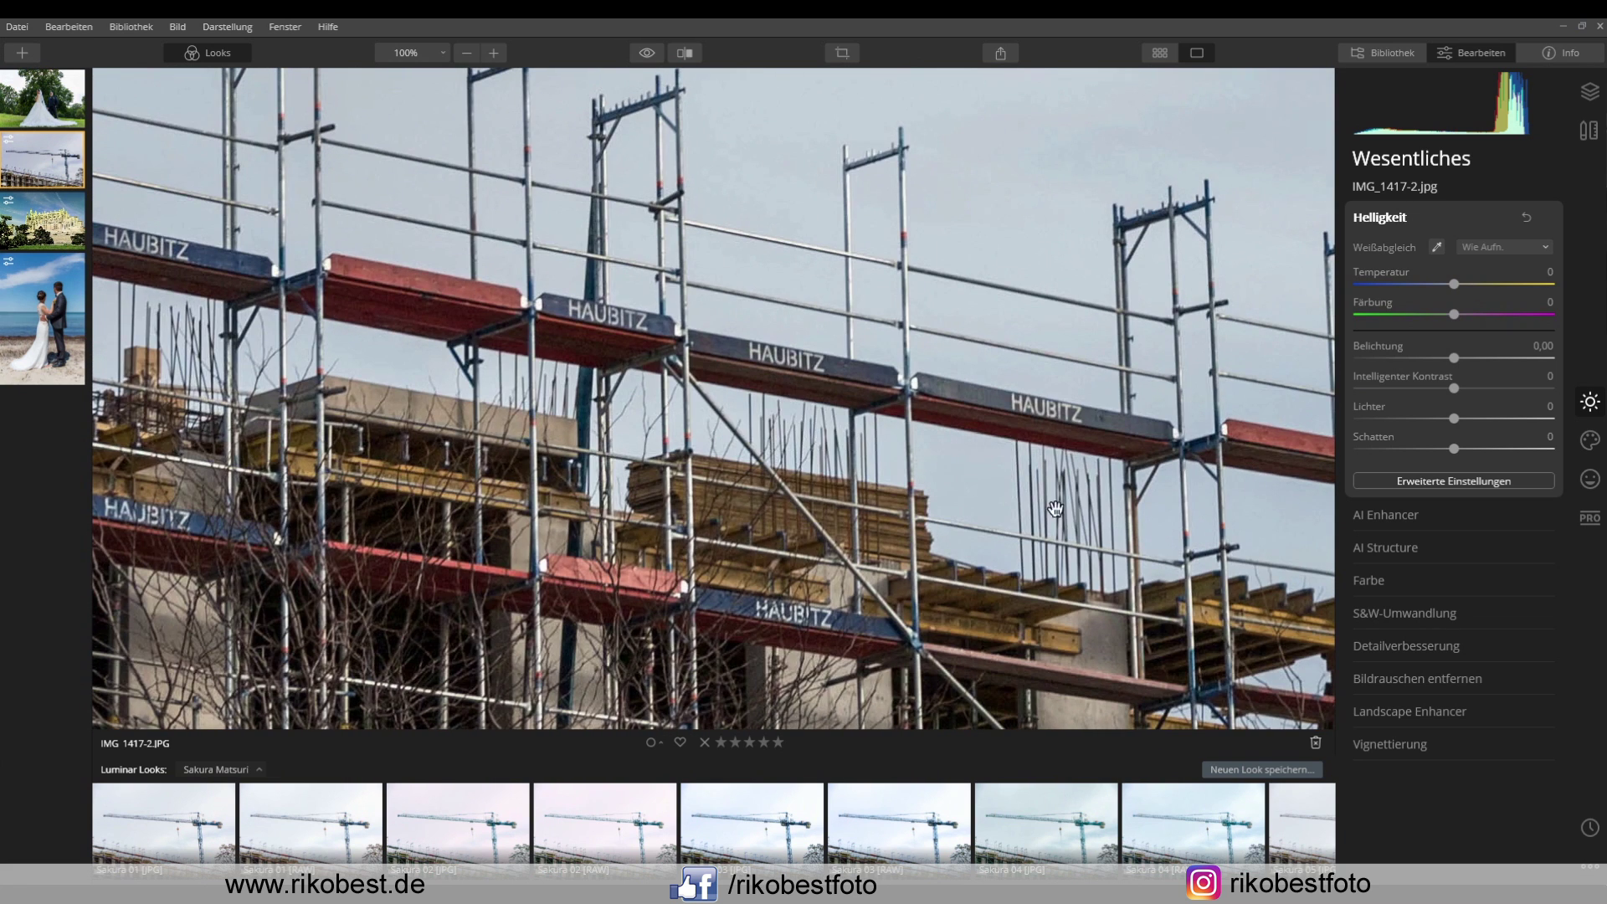
left_click_drag(1025, 251, 1092, 647)
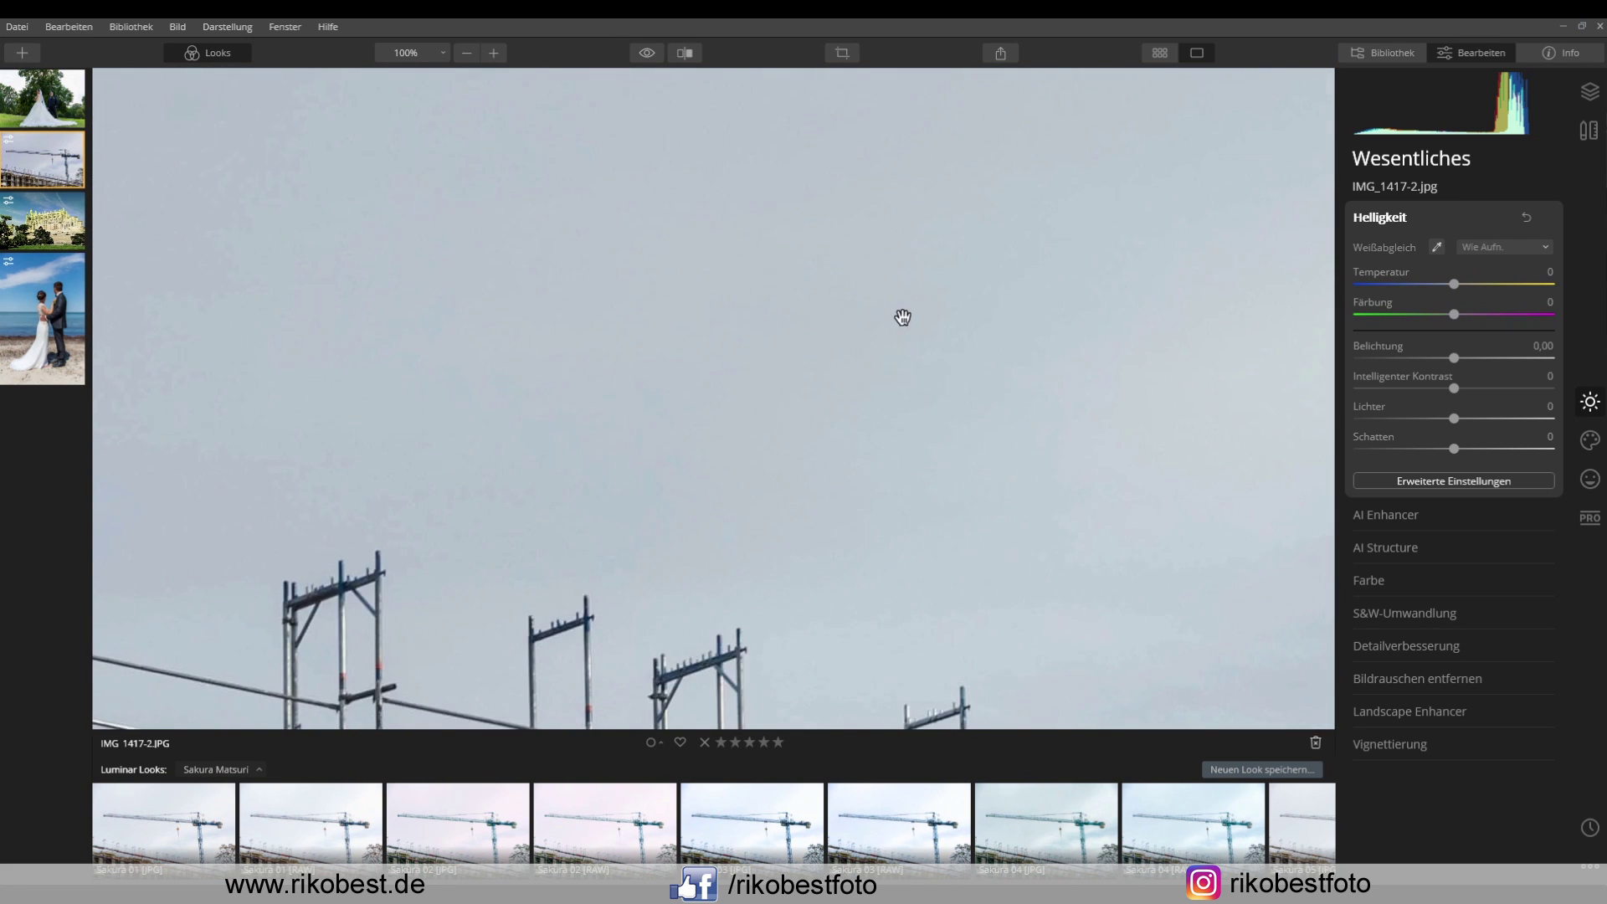
left_click(900, 316)
left_click(697, 333)
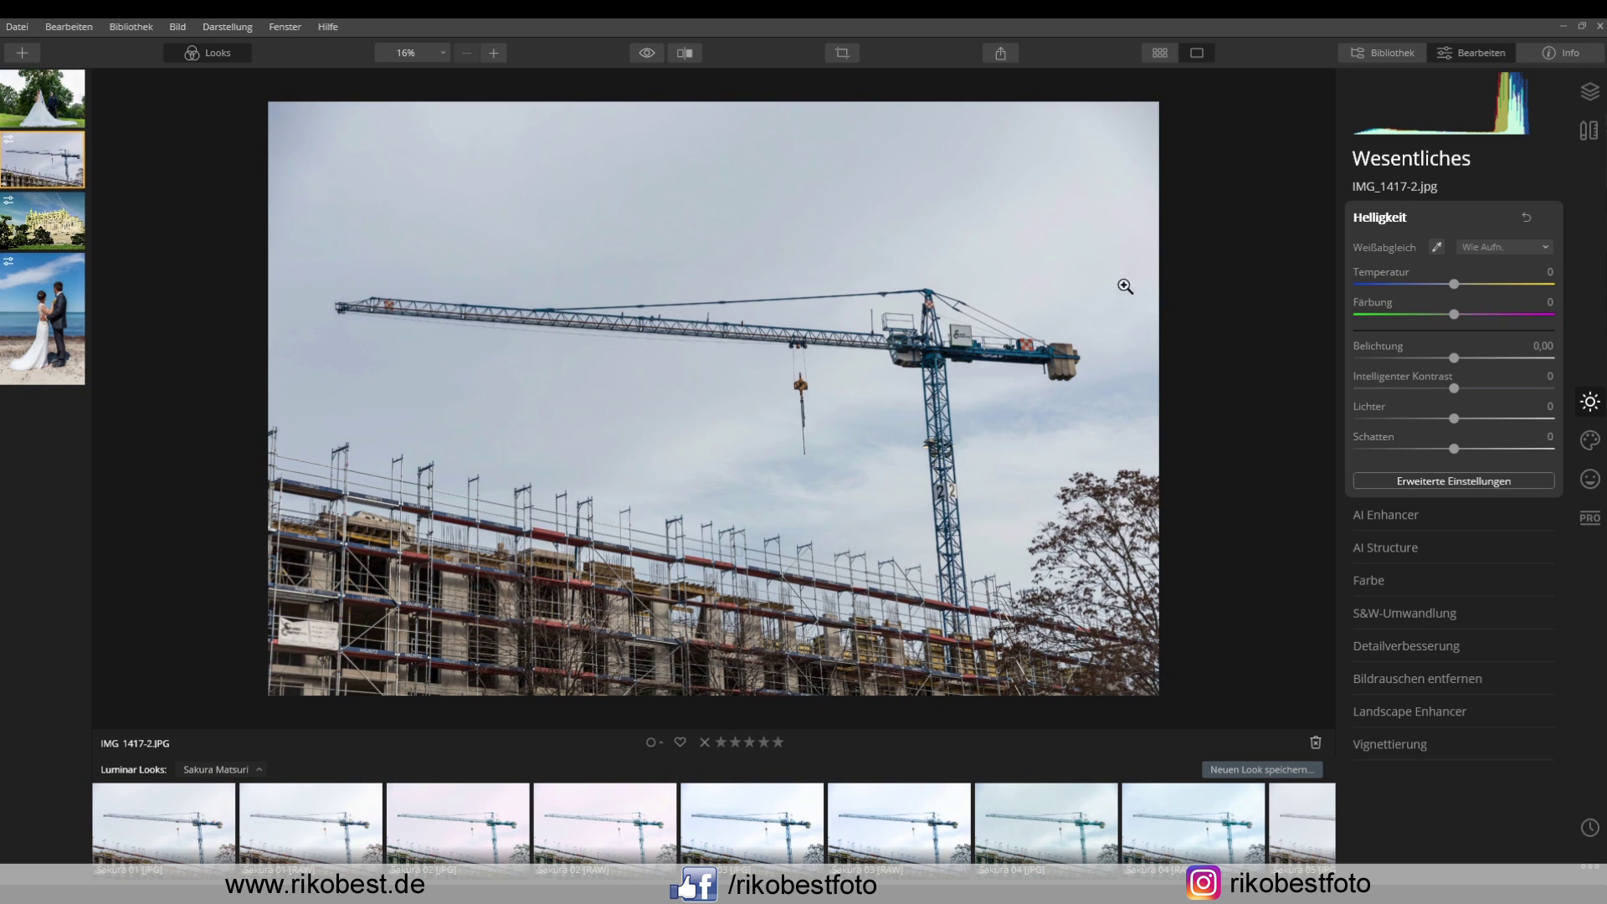
Replace the crane photo's sky with the Sunset 2 preset using AI Sky Replacement
left_click(1590, 441)
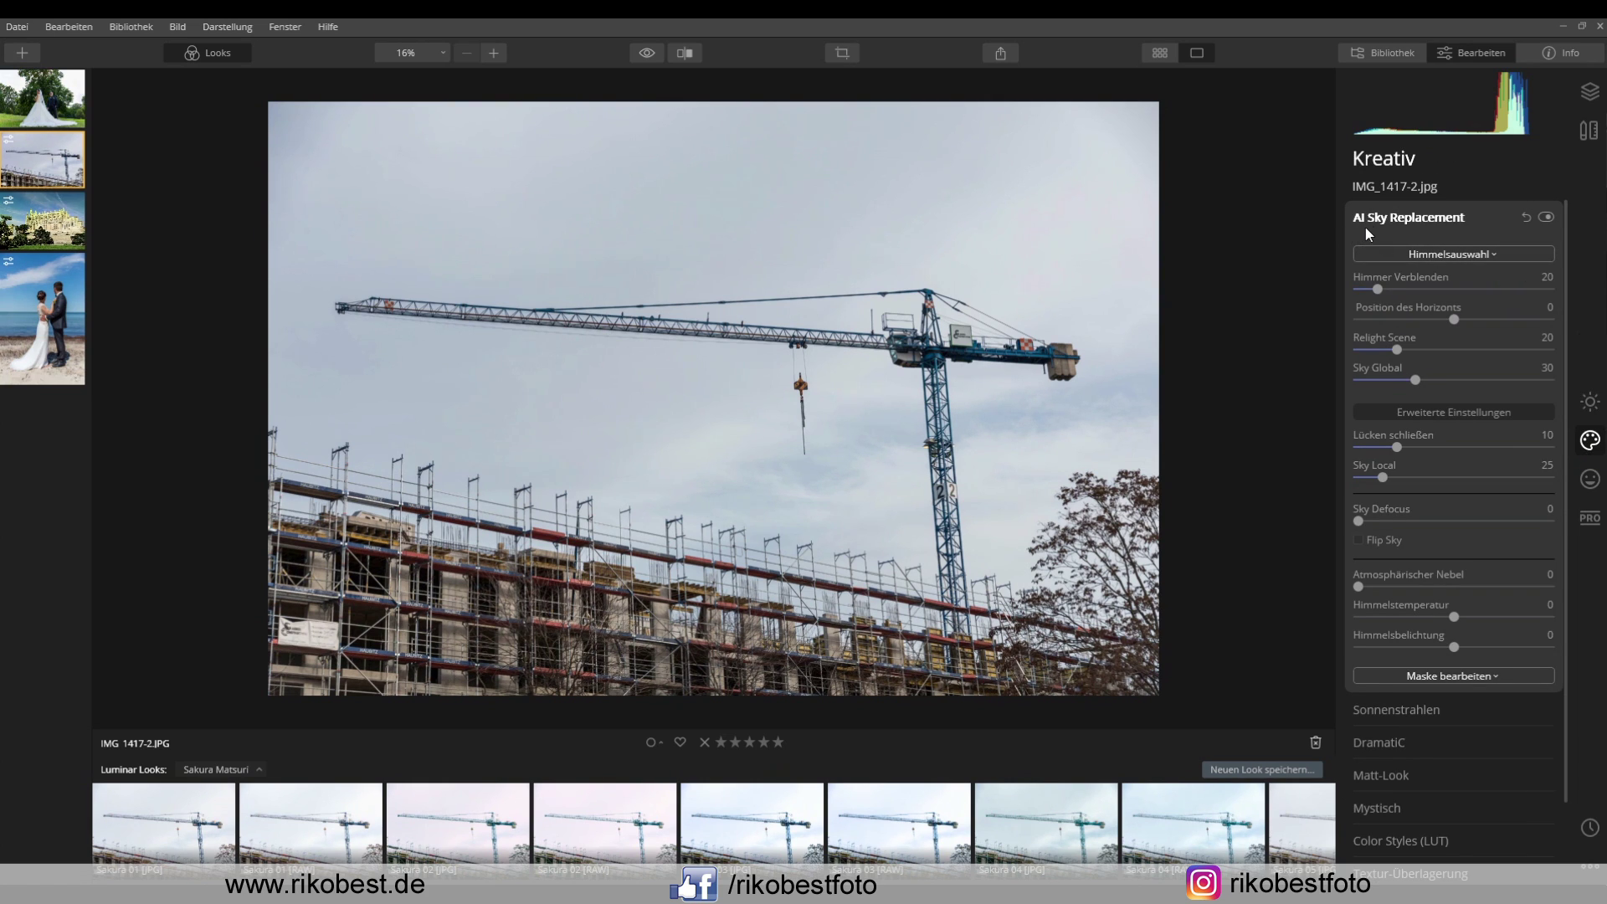
left_click(1476, 254)
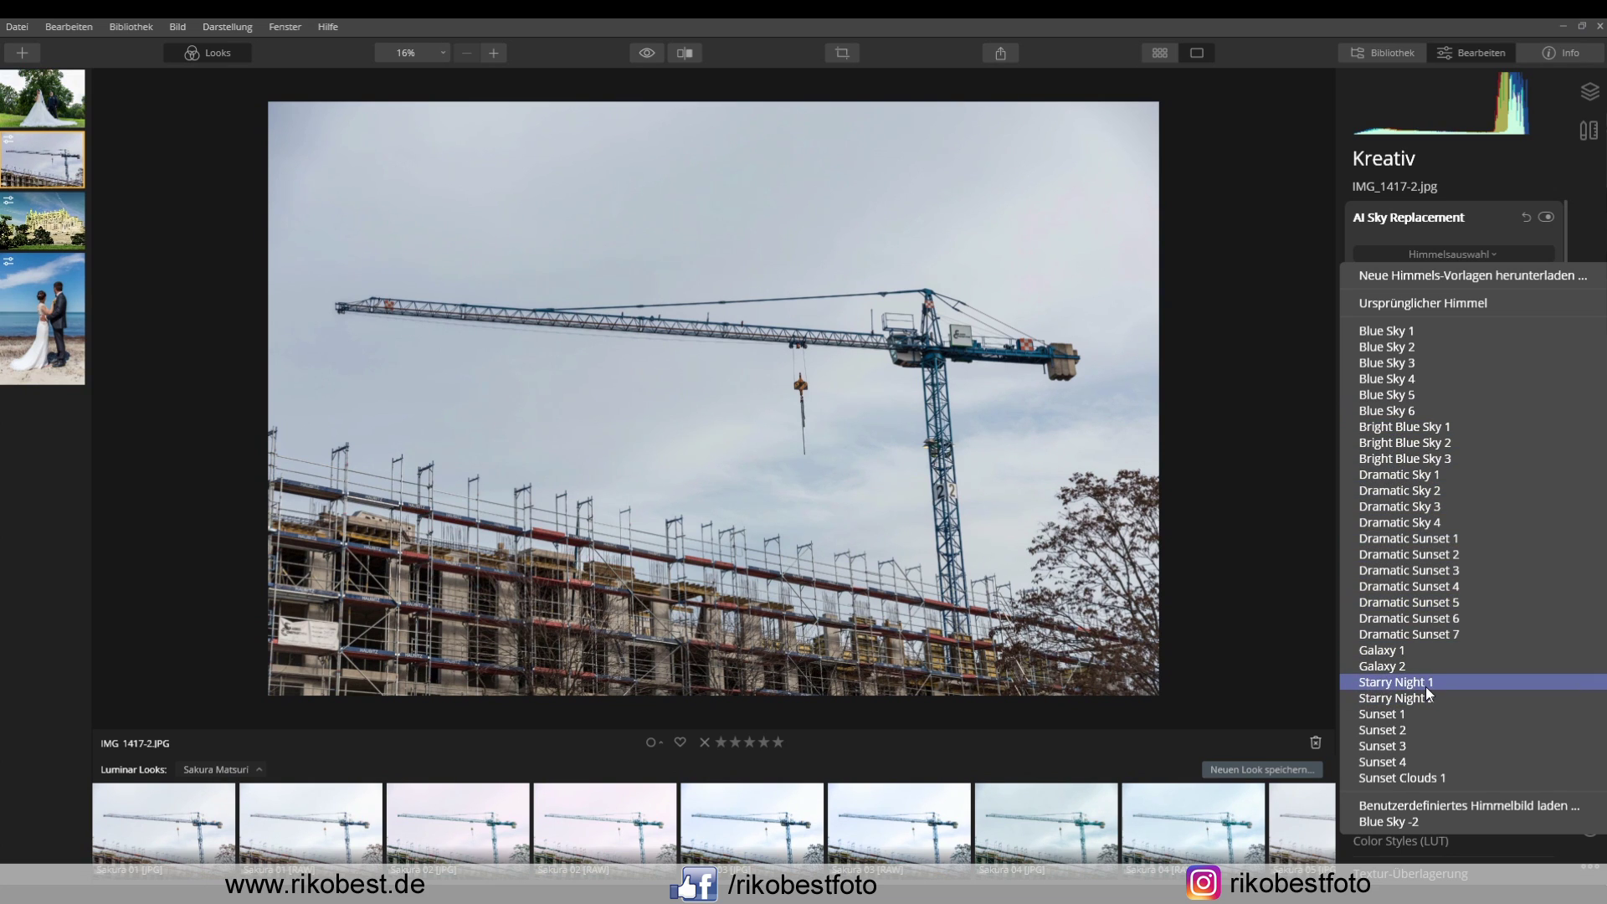
left_click(1386, 728)
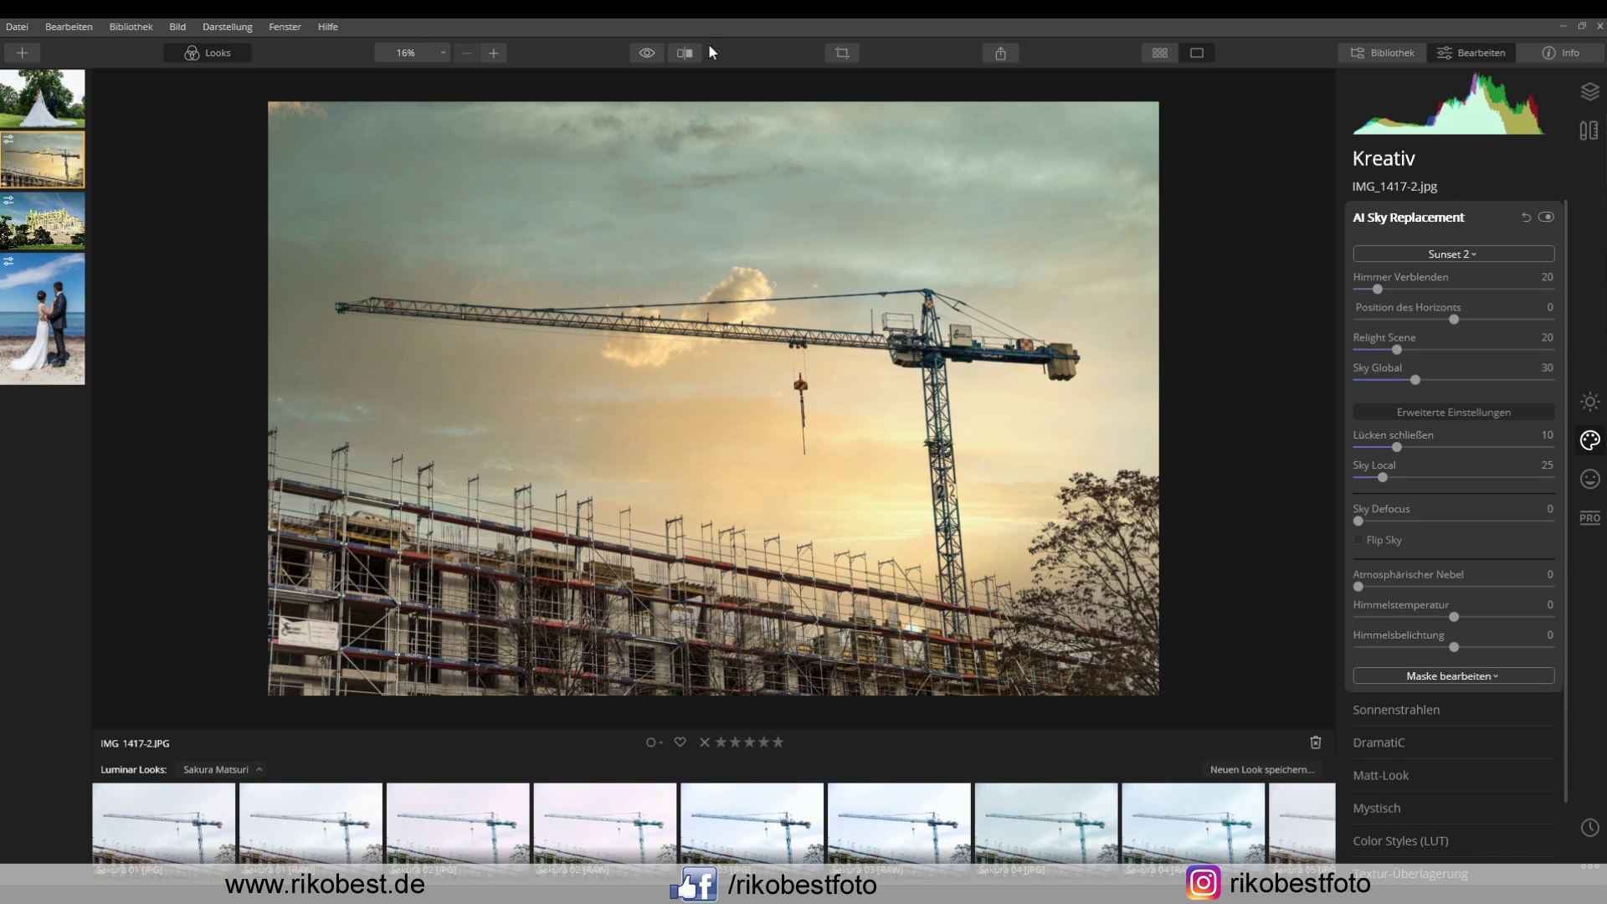
Compare the crane photo before and after the sky replacement, sweeping the divider across the image's edge
left_click(684, 53)
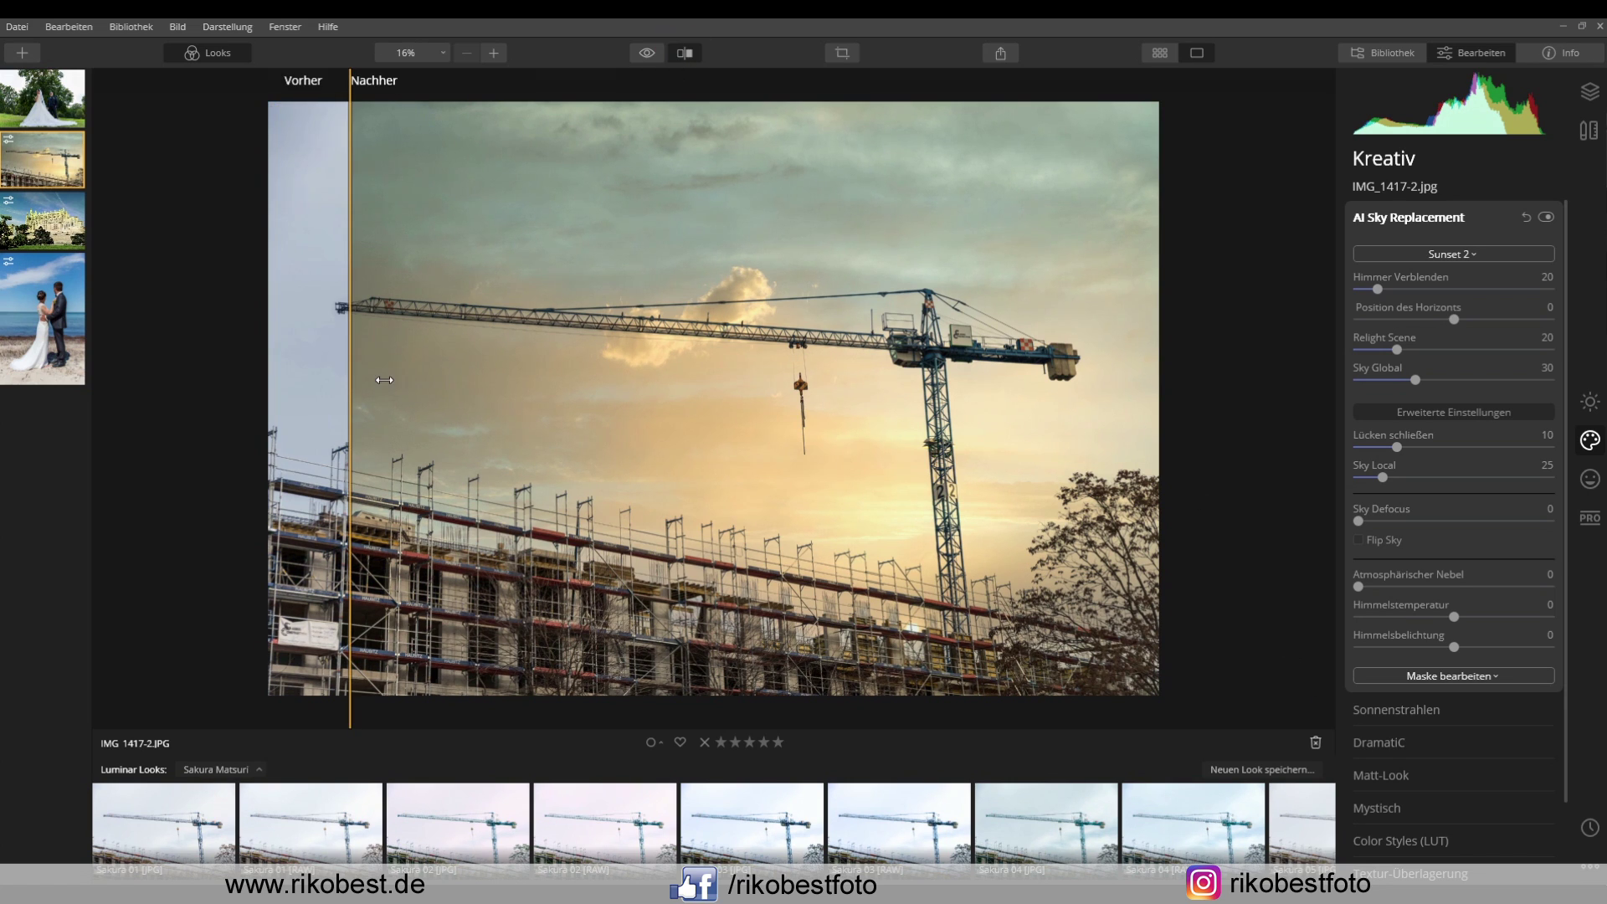
left_click_drag(352, 387, 114, 402)
left_click(685, 53)
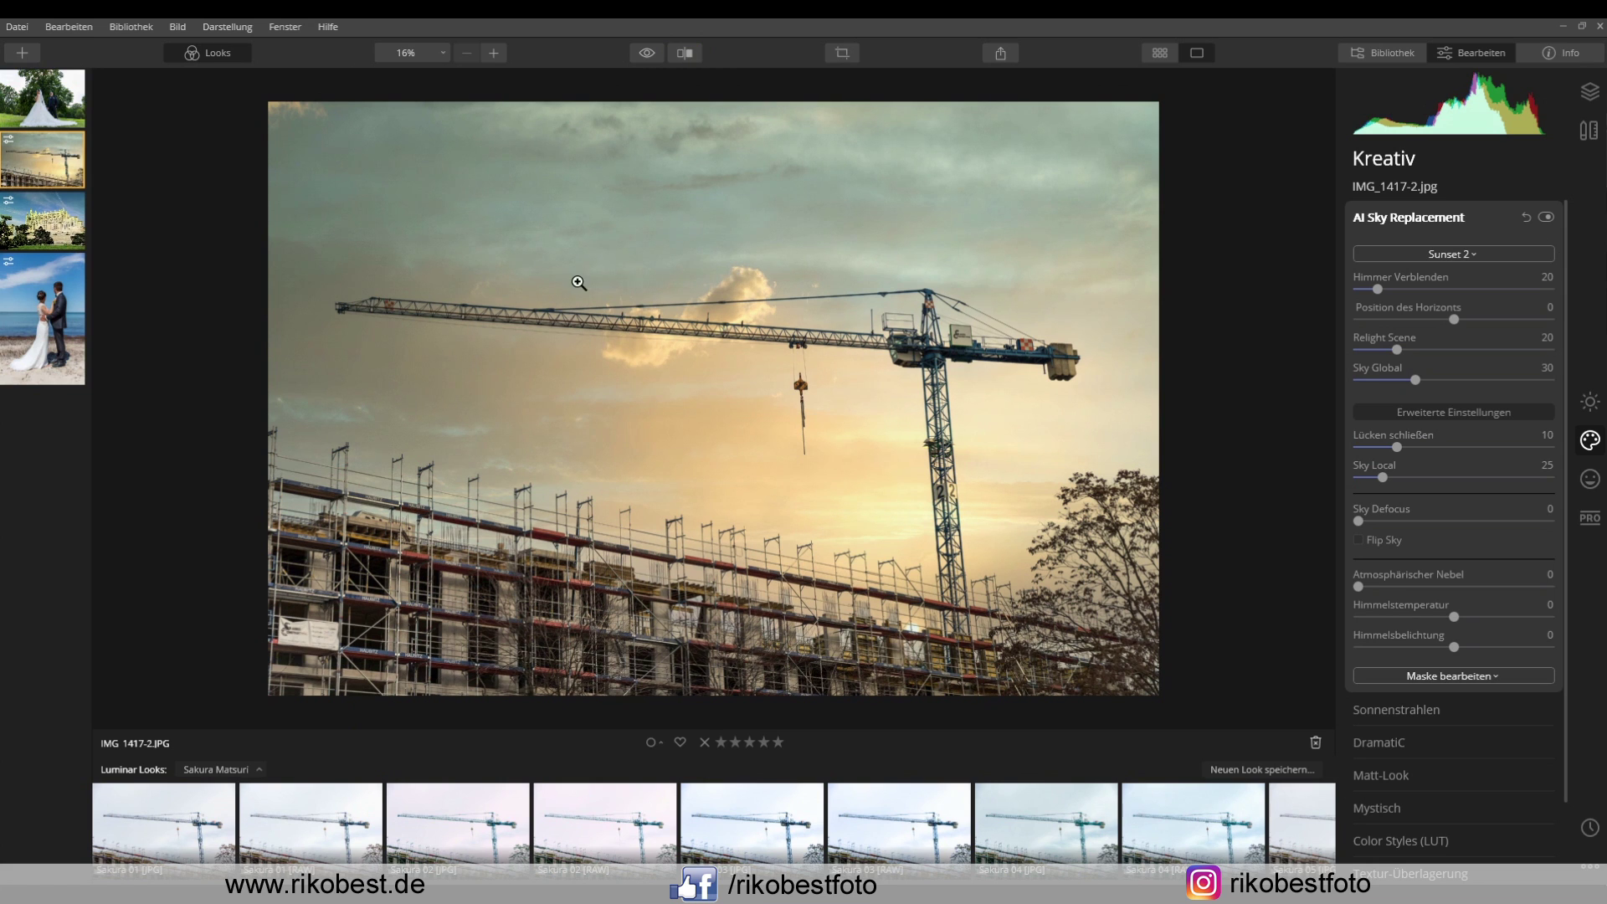
Examine up close how the new sky blends around the crane's jib and between the scaffolding poles
left_click(557, 321)
left_click_drag(563, 319, 846, 455)
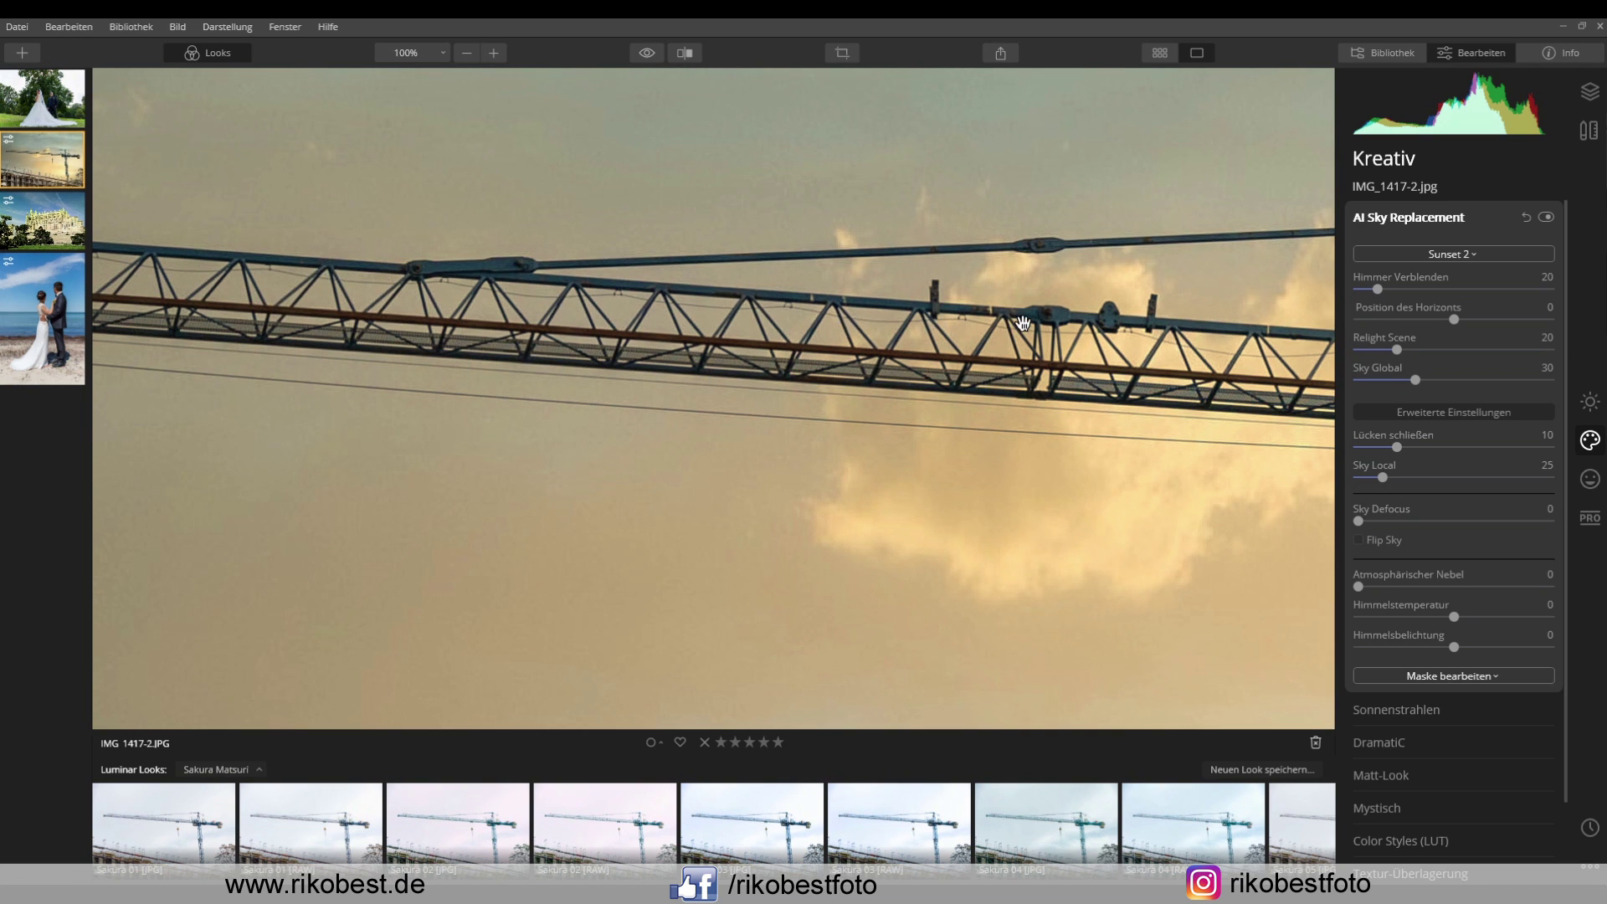
left_click_drag(499, 327, 715, 389)
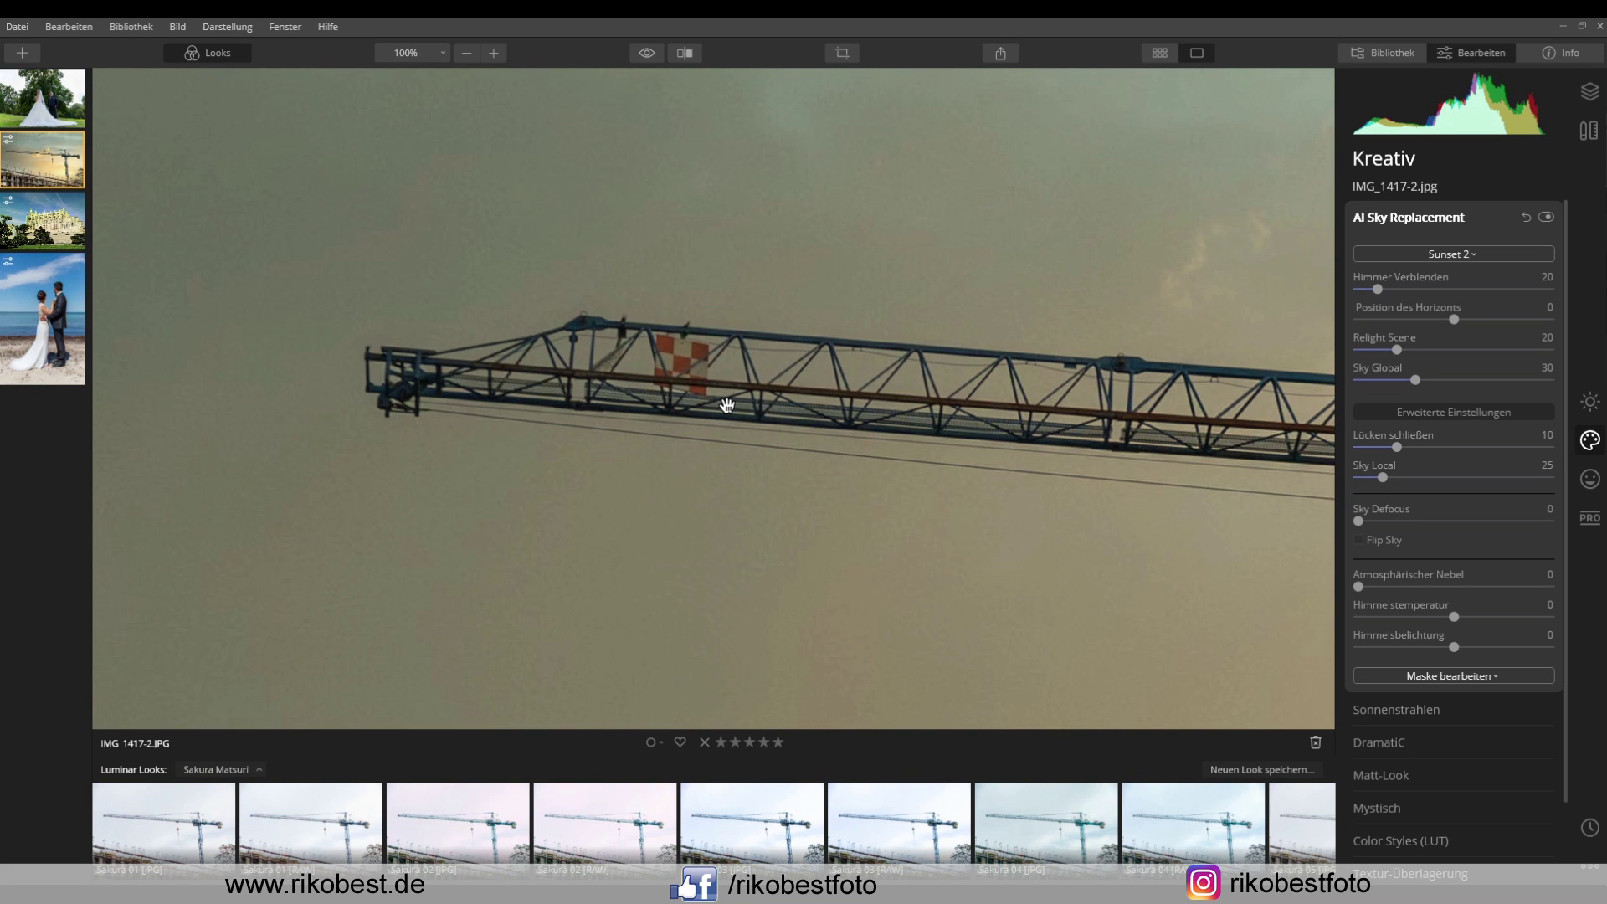
scroll(812, 477, "down", 3)
left_click_drag(803, 519, 637, 459)
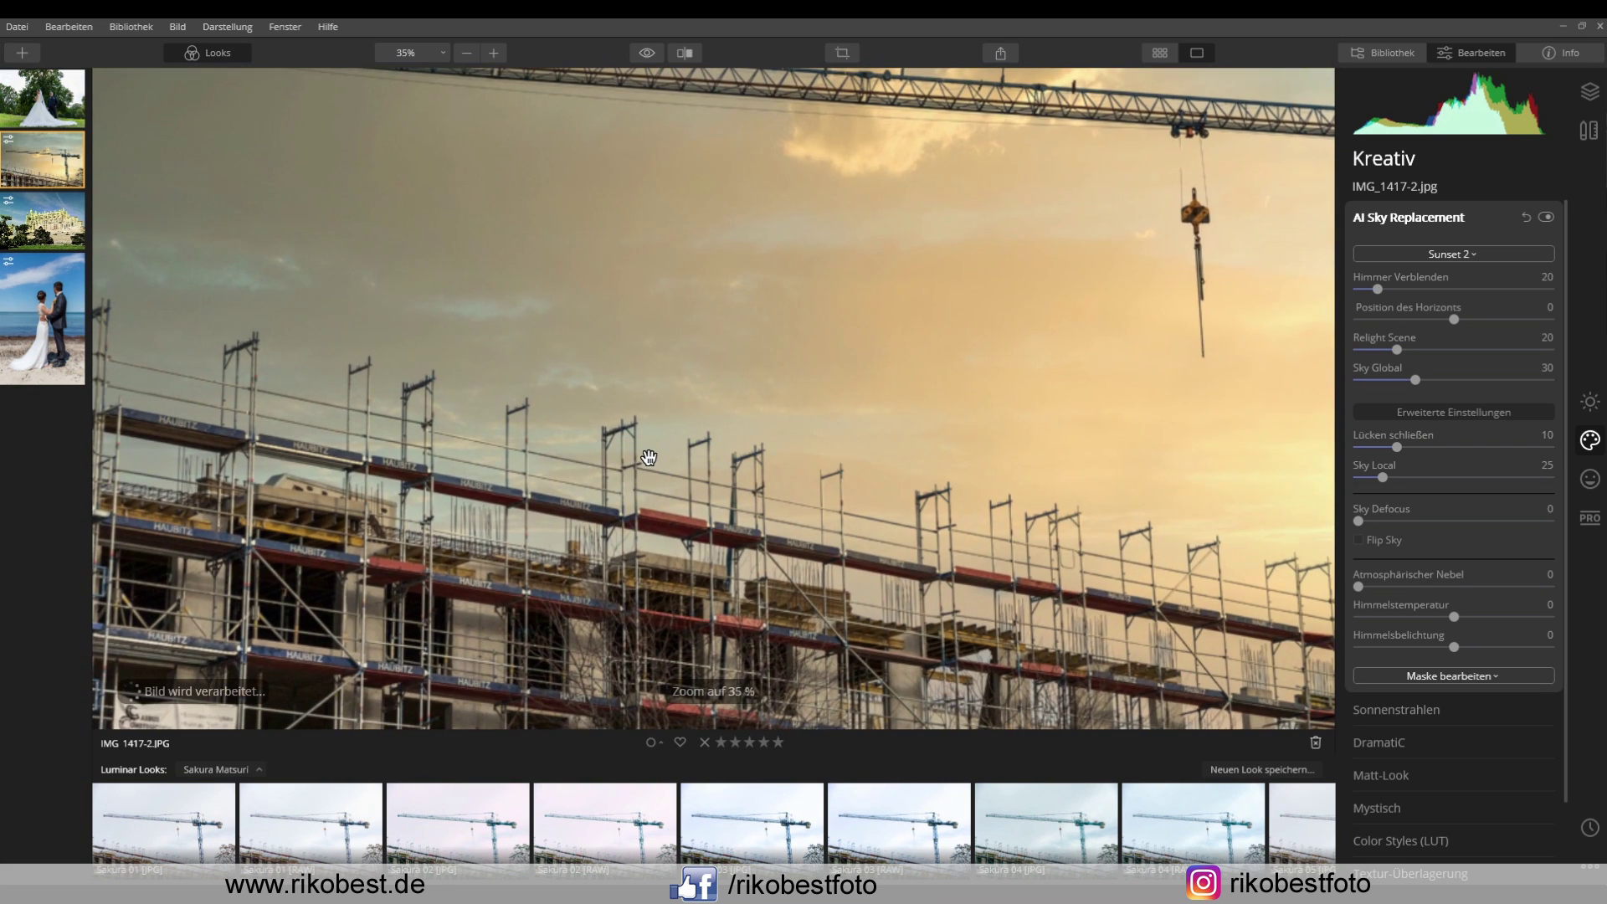
scroll(625, 461, "up", 3)
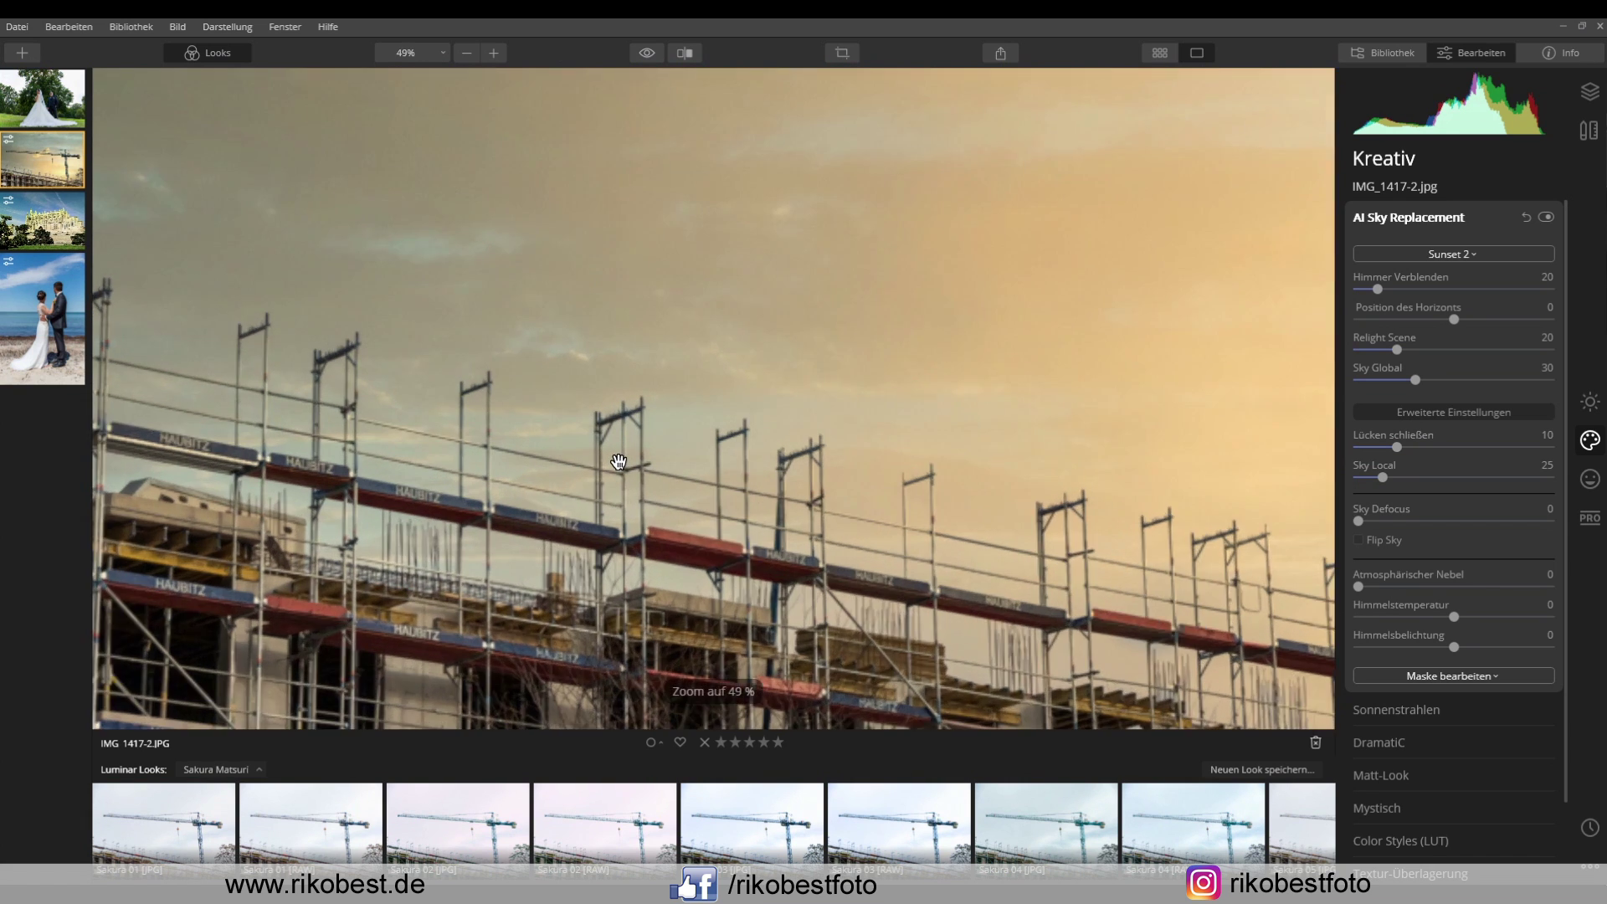
left_click_drag(610, 527, 655, 373)
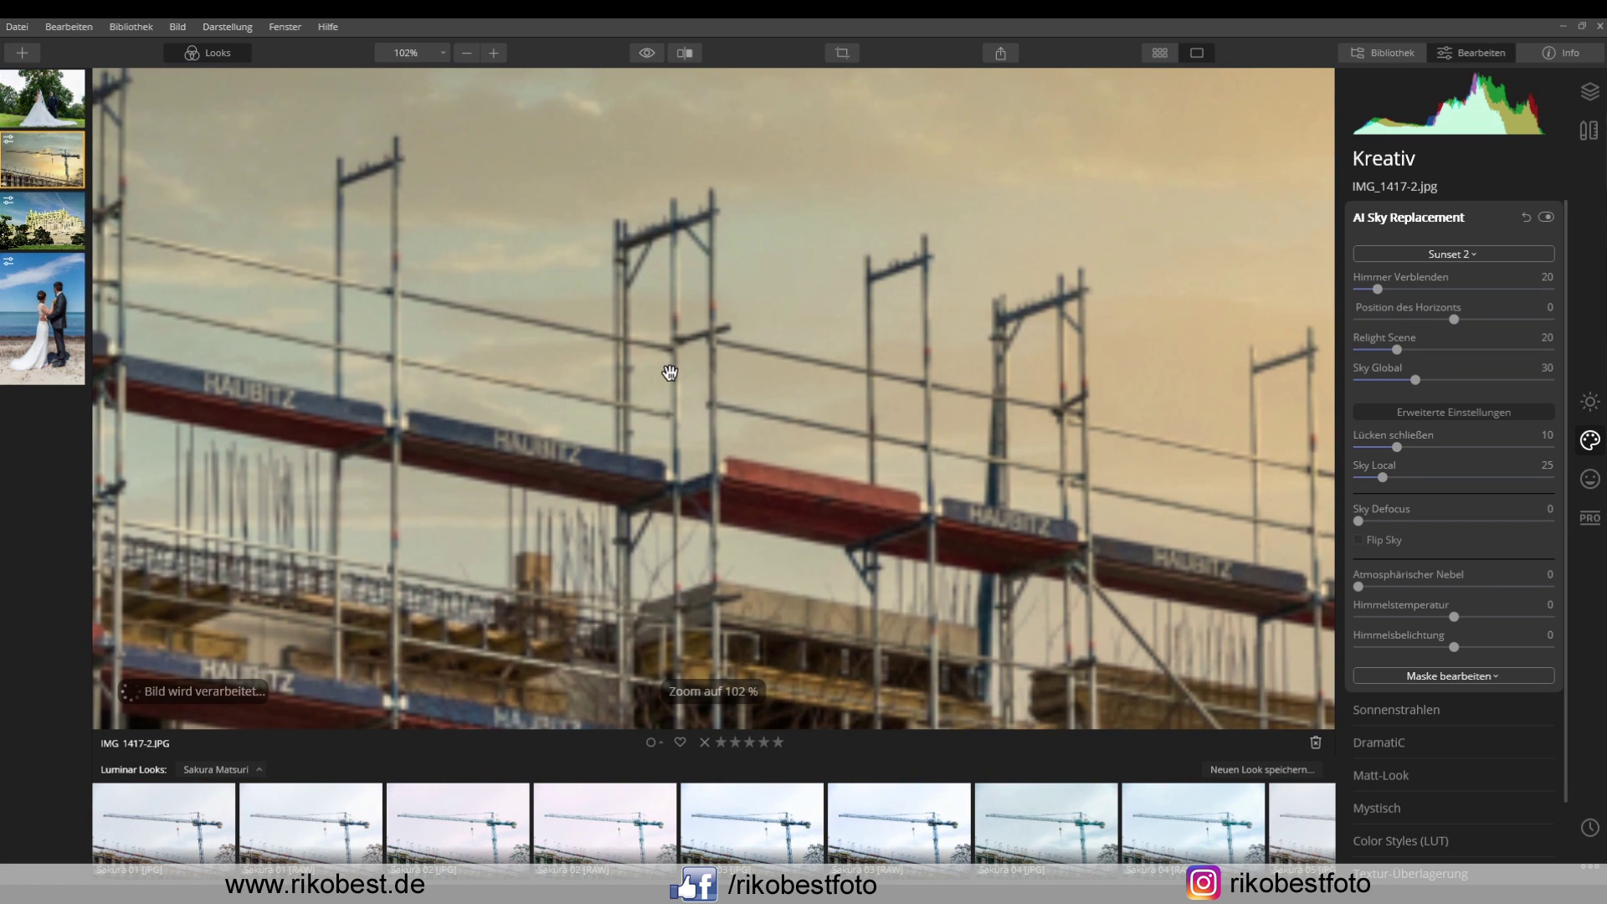
scroll(661, 369, "down", 4)
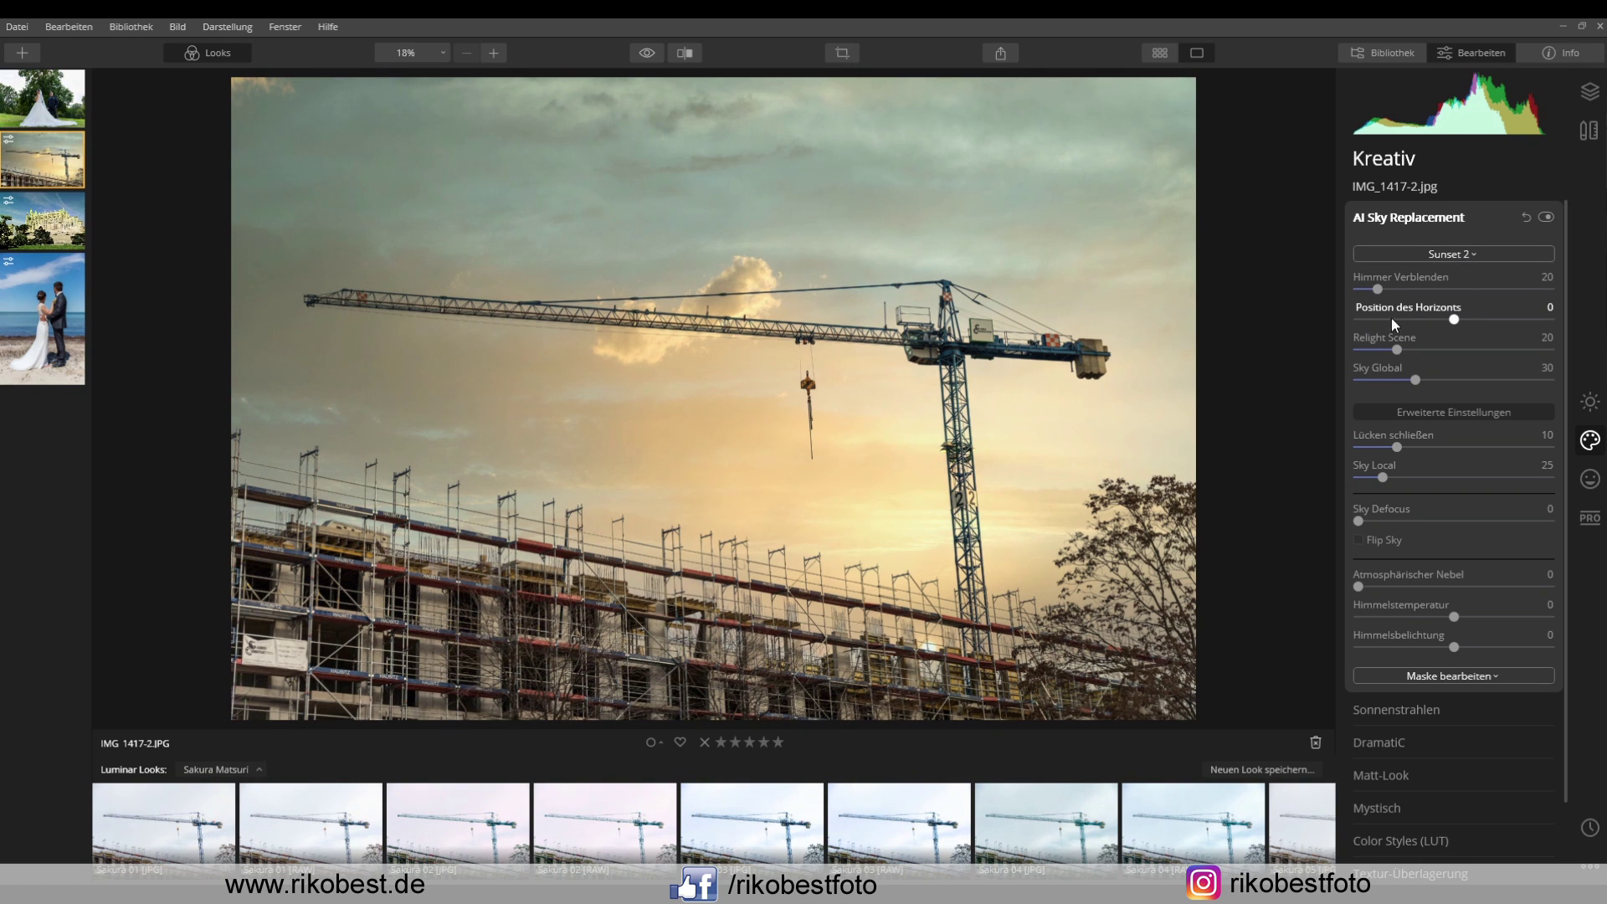
Try a horizon position of 29 with sky blending at 200, and settle on blending 0 and horizon position -60
mouse_move(1453, 320)
left_mouse_down()
mouse_move(1352, 318)
mouse_move(1532, 316)
mouse_move(1388, 319)
mouse_move(1481, 319)
left_mouse_up()
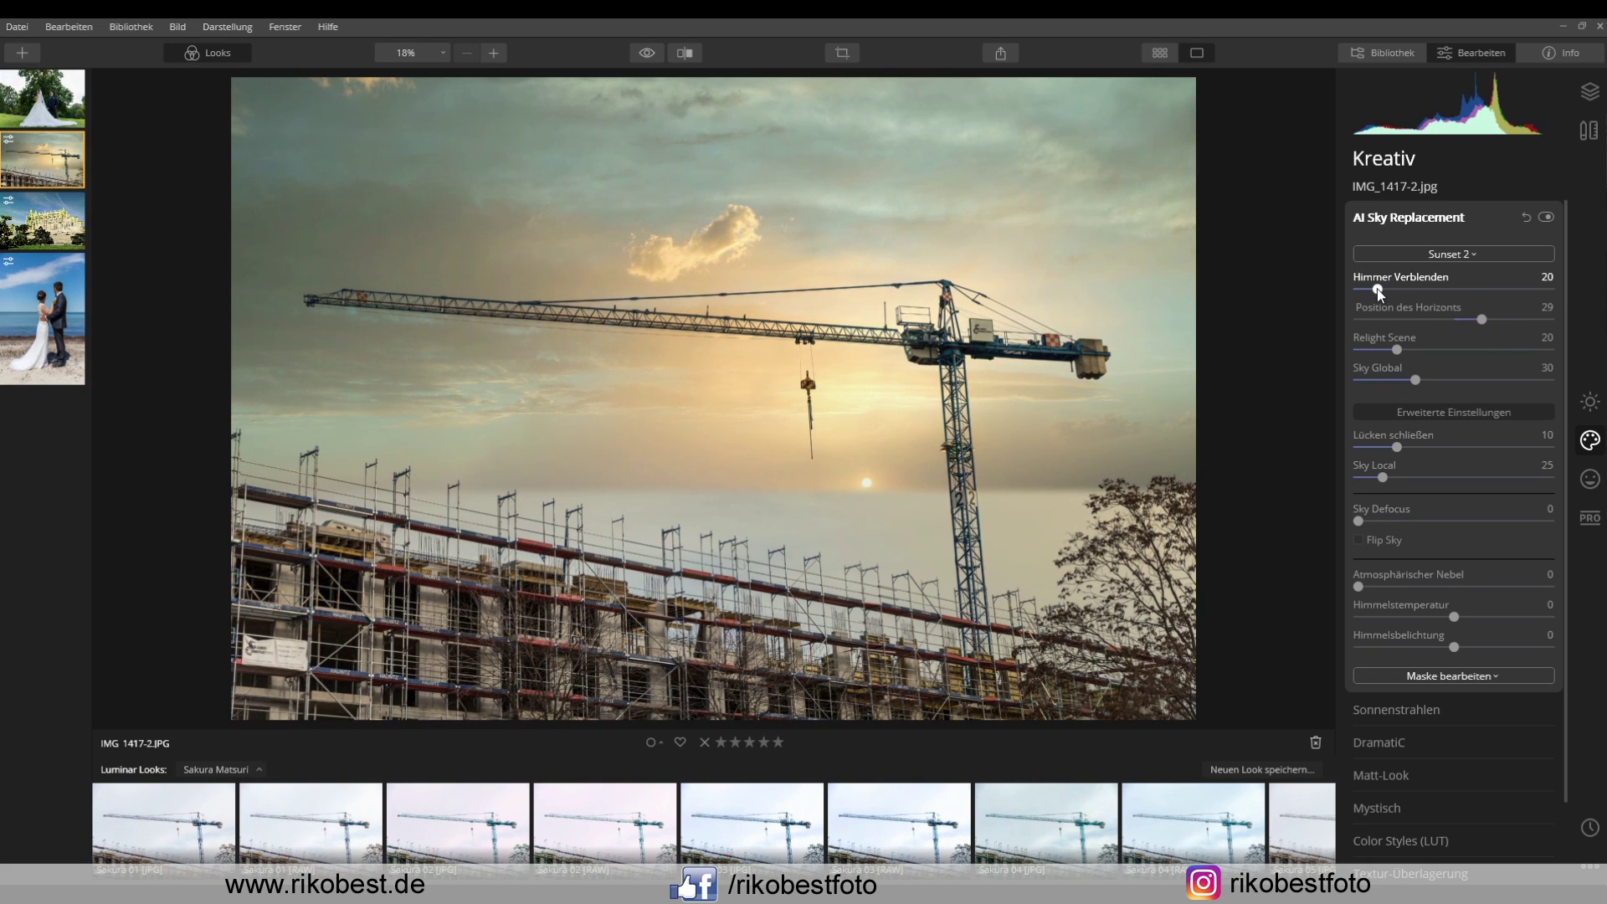
left_click_drag(1376, 289, 1377, 289)
left_click_drag(1377, 293, 1569, 300)
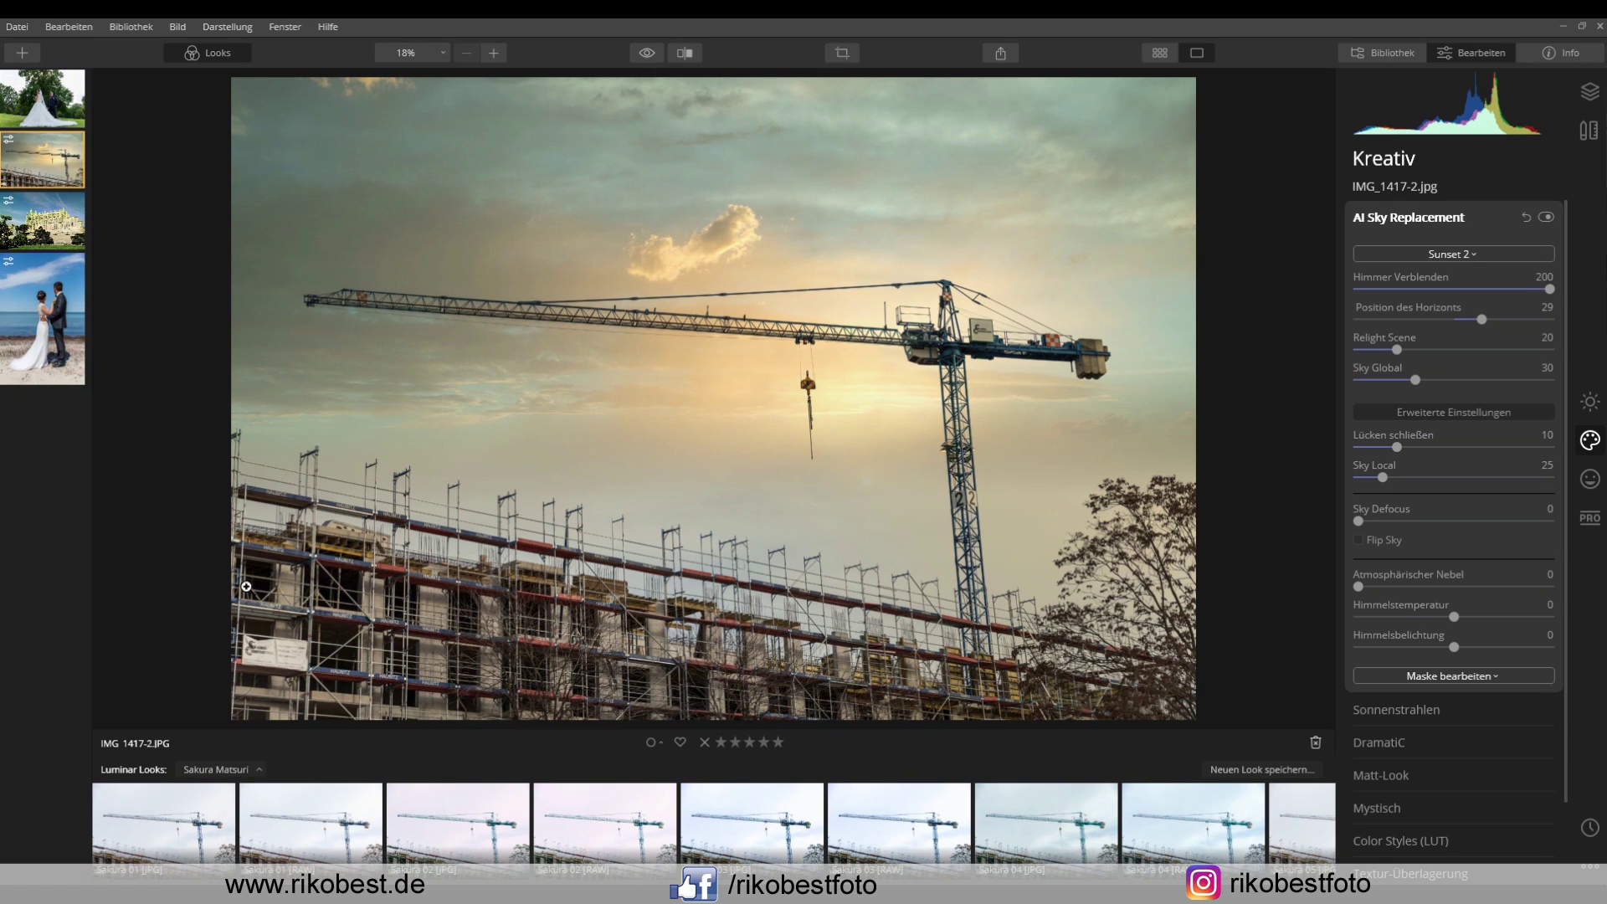
left_click_drag(1550, 288, 1337, 294)
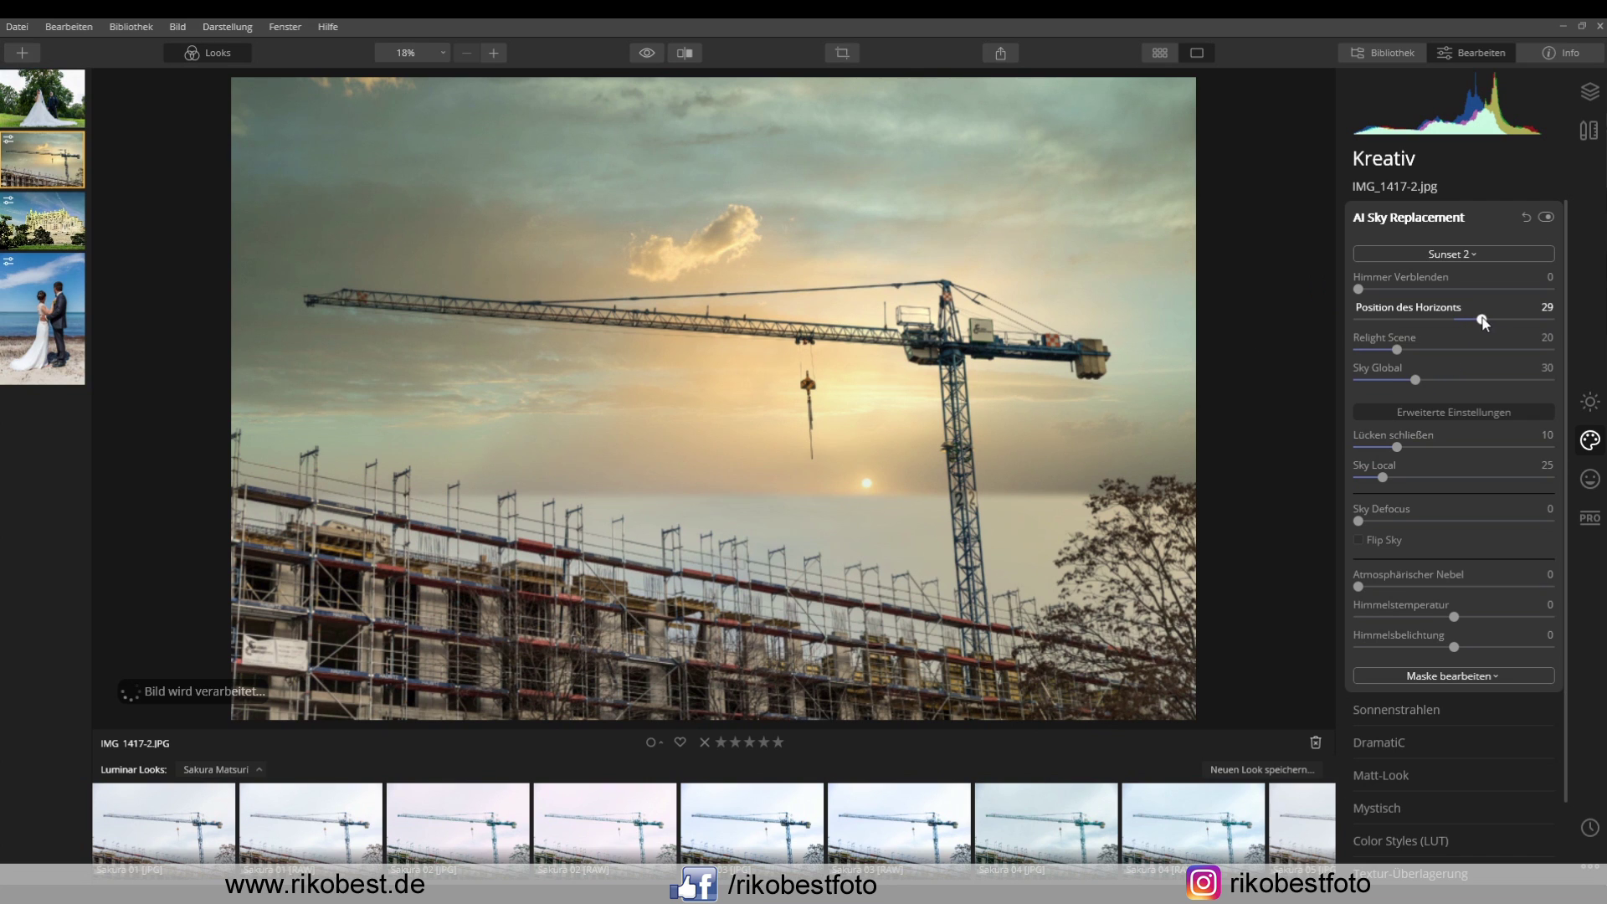
left_click_drag(1482, 321, 1395, 331)
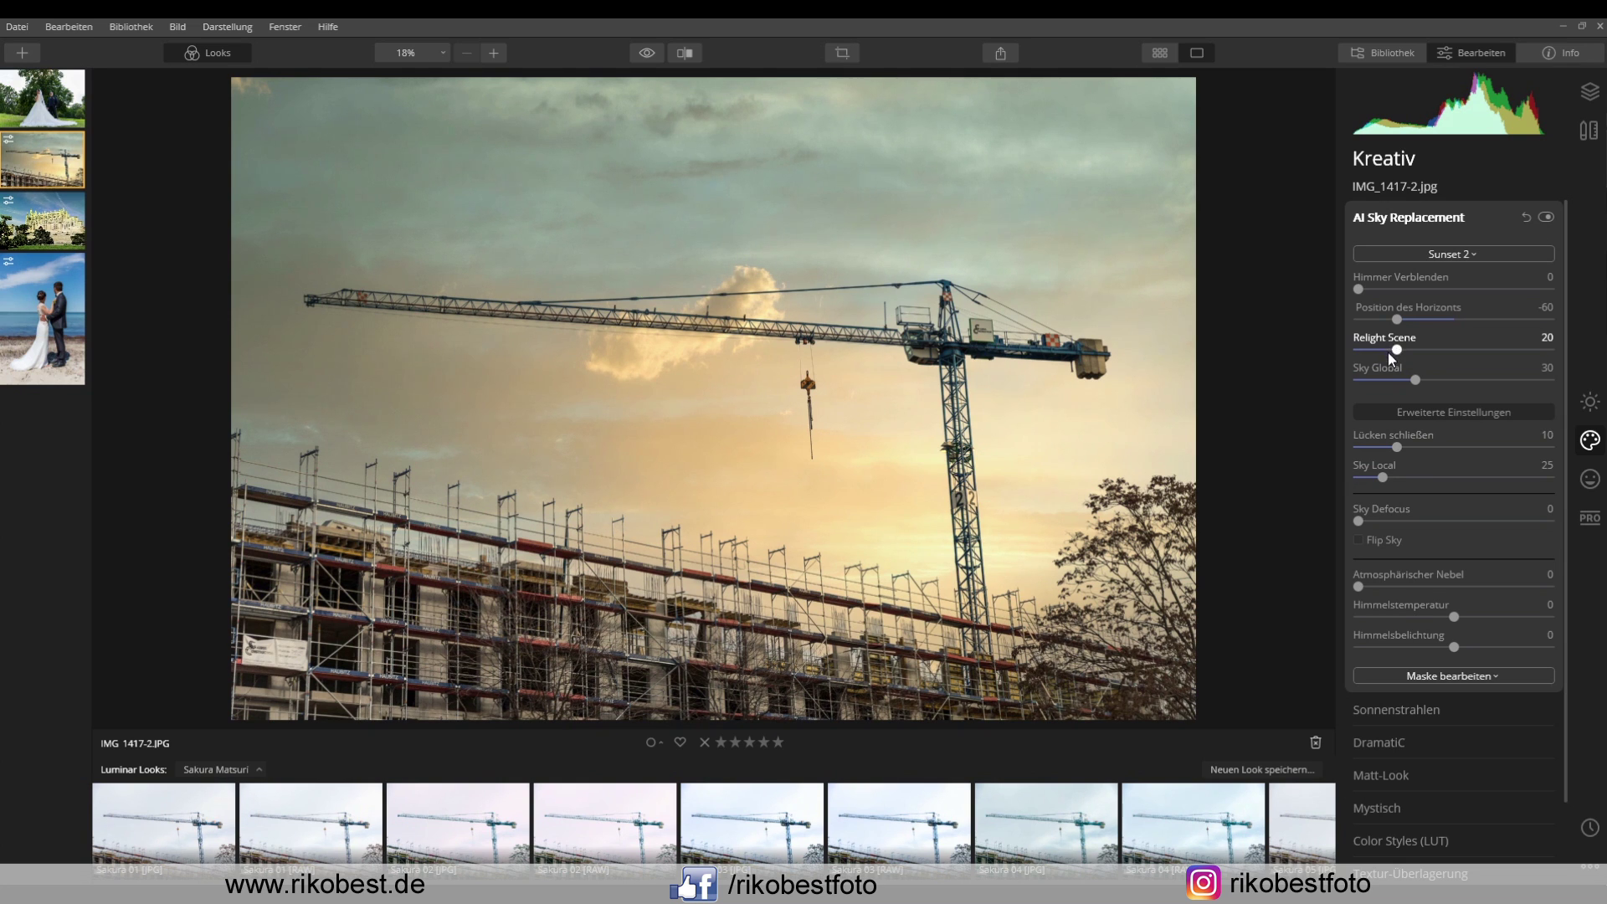
Test weak and full Relight Scene strength on the crane photo up to 100, and settle on 21
left_click_drag(1393, 350, 1339, 349)
left_click_drag(1361, 350, 1512, 351)
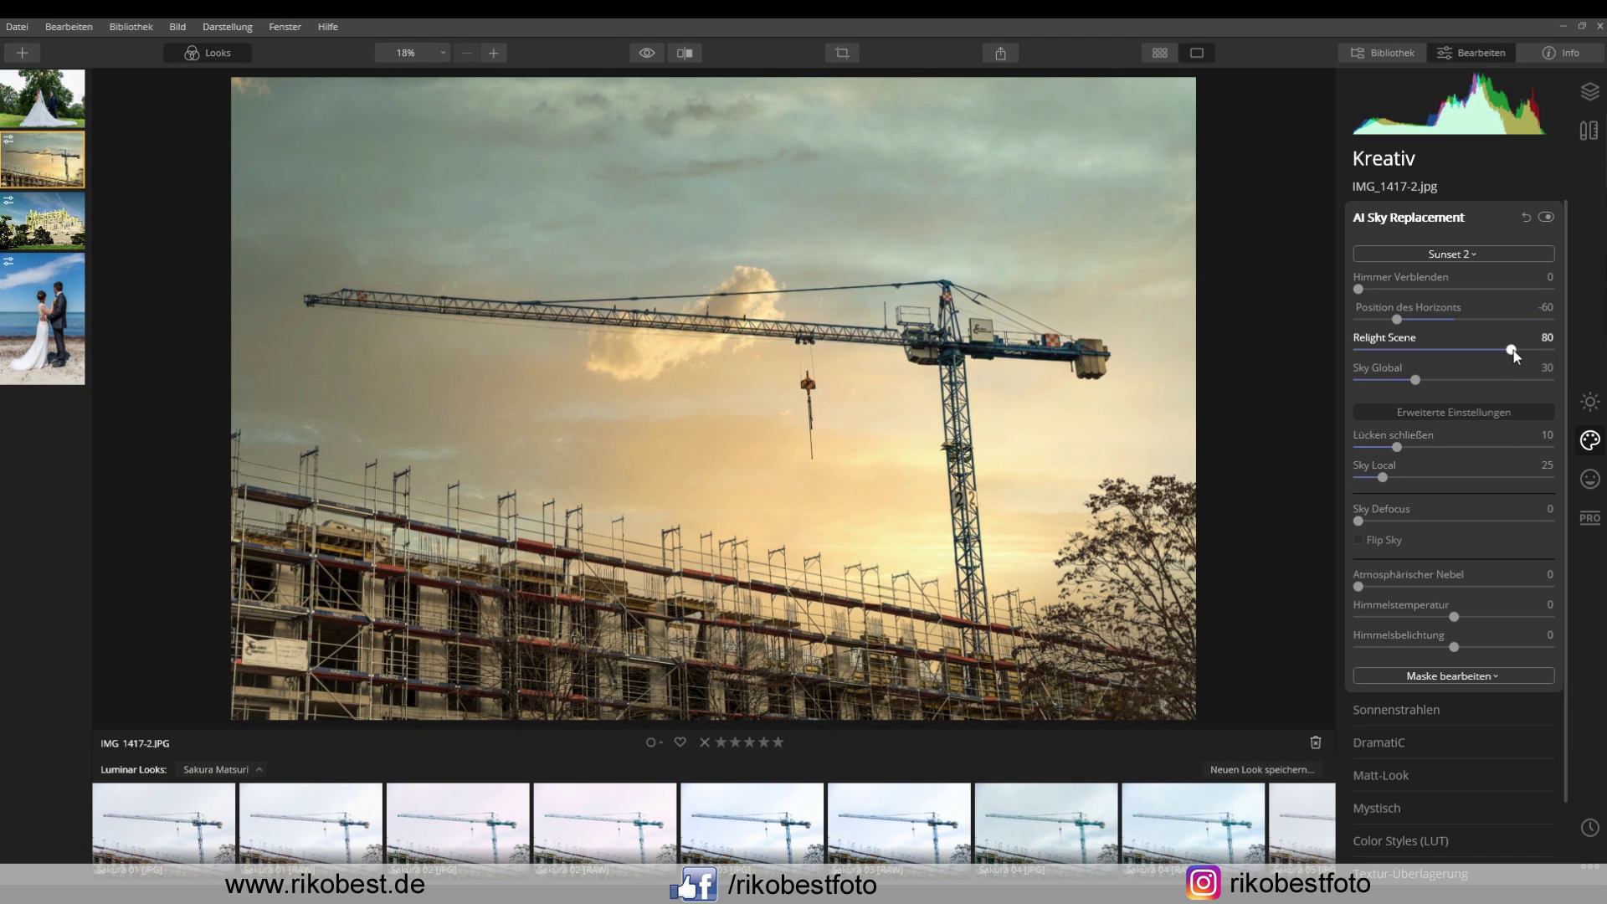
left_click_drag(1511, 350, 1556, 349)
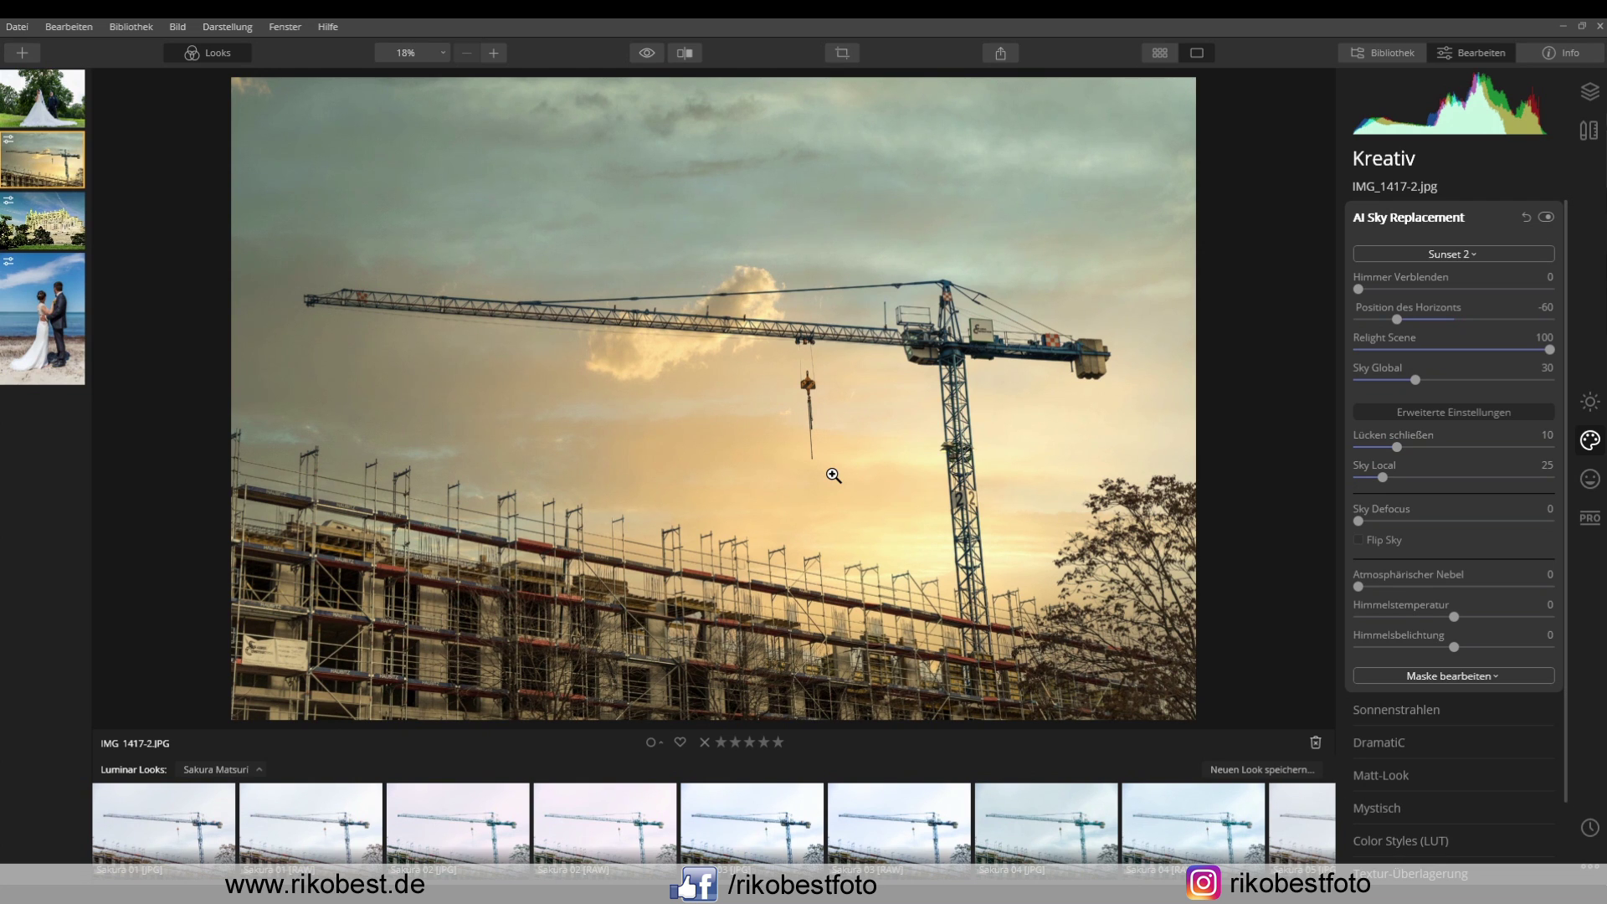
left_click_drag(1548, 349, 1400, 359)
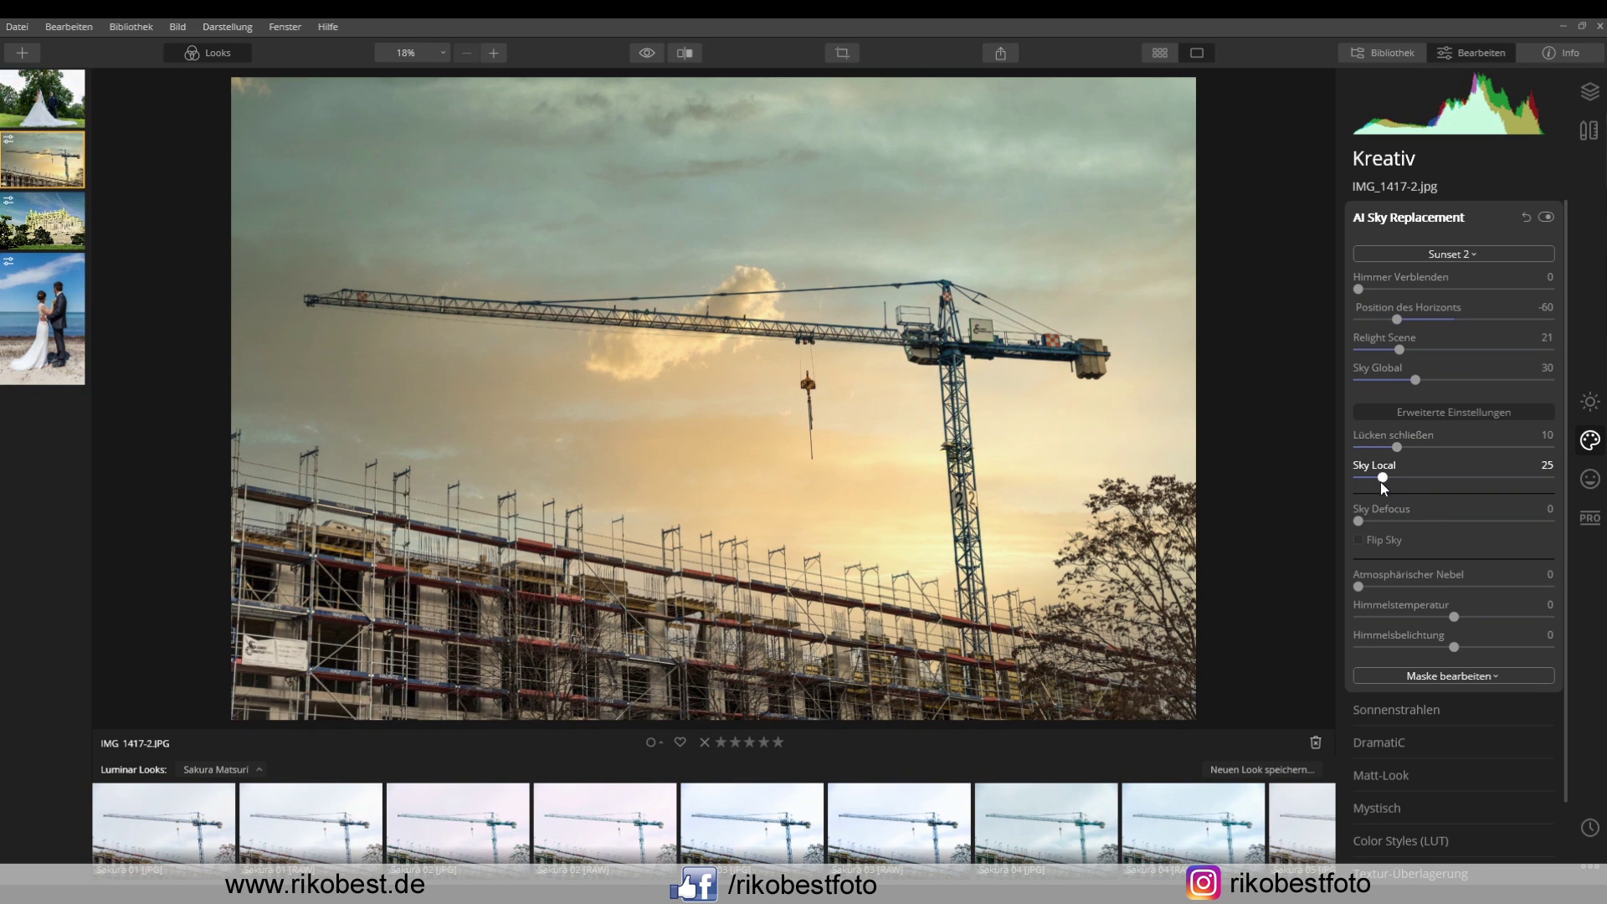
Try Sky Defocus at 100, reduce it to 33, and compare the crane photo with its original
left_click(1359, 521)
left_click_drag(1358, 521, 1549, 520)
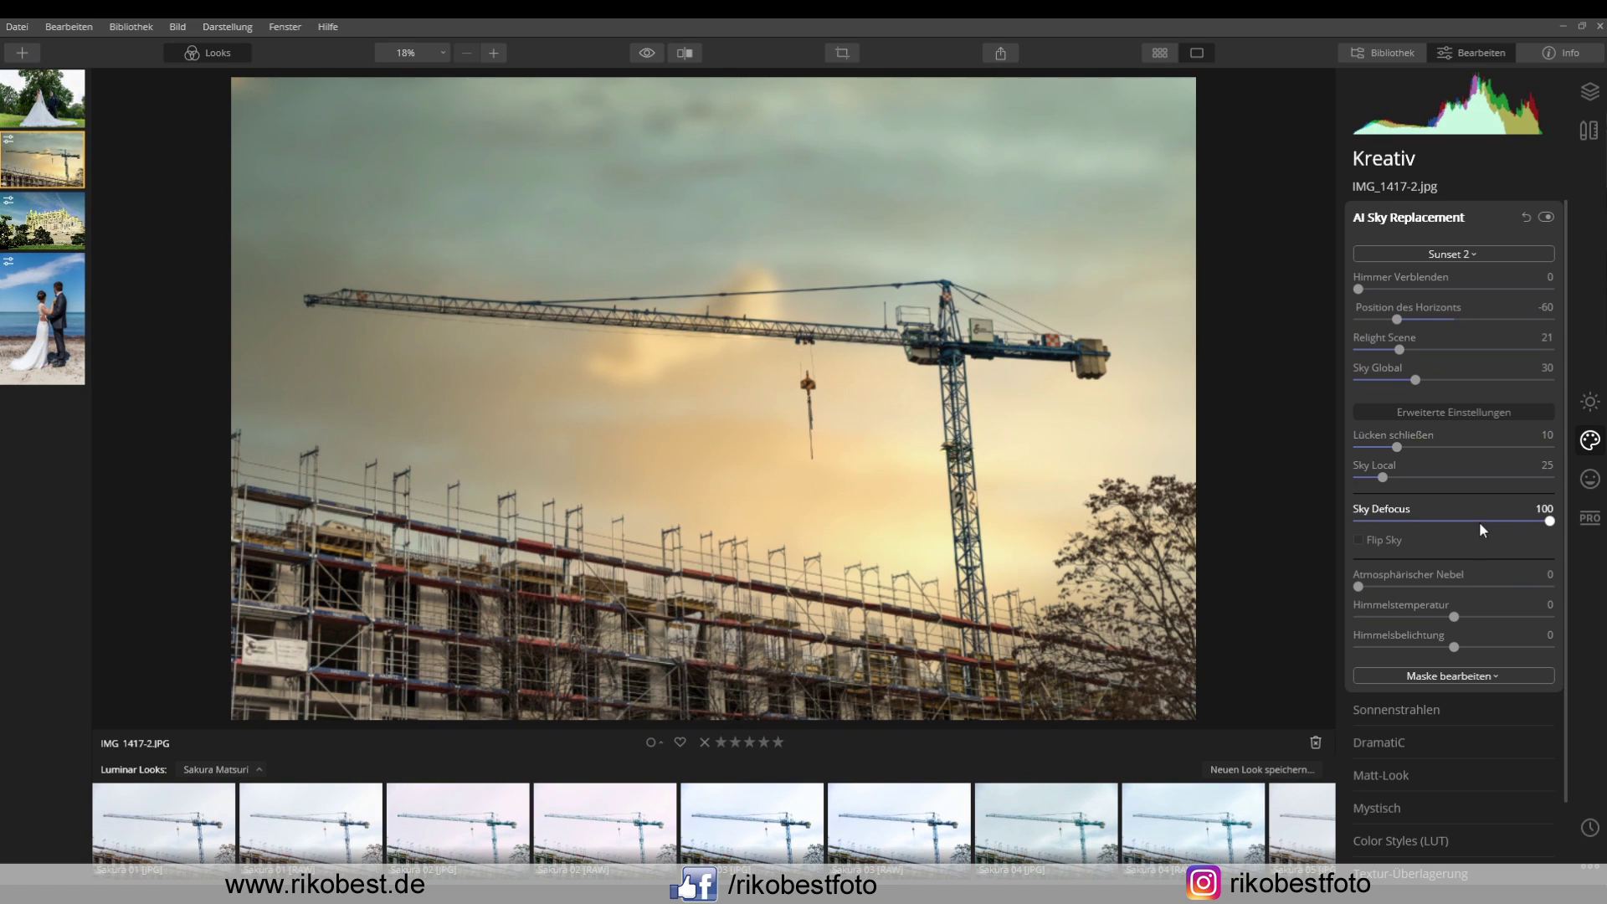
left_click_drag(1550, 524, 1423, 523)
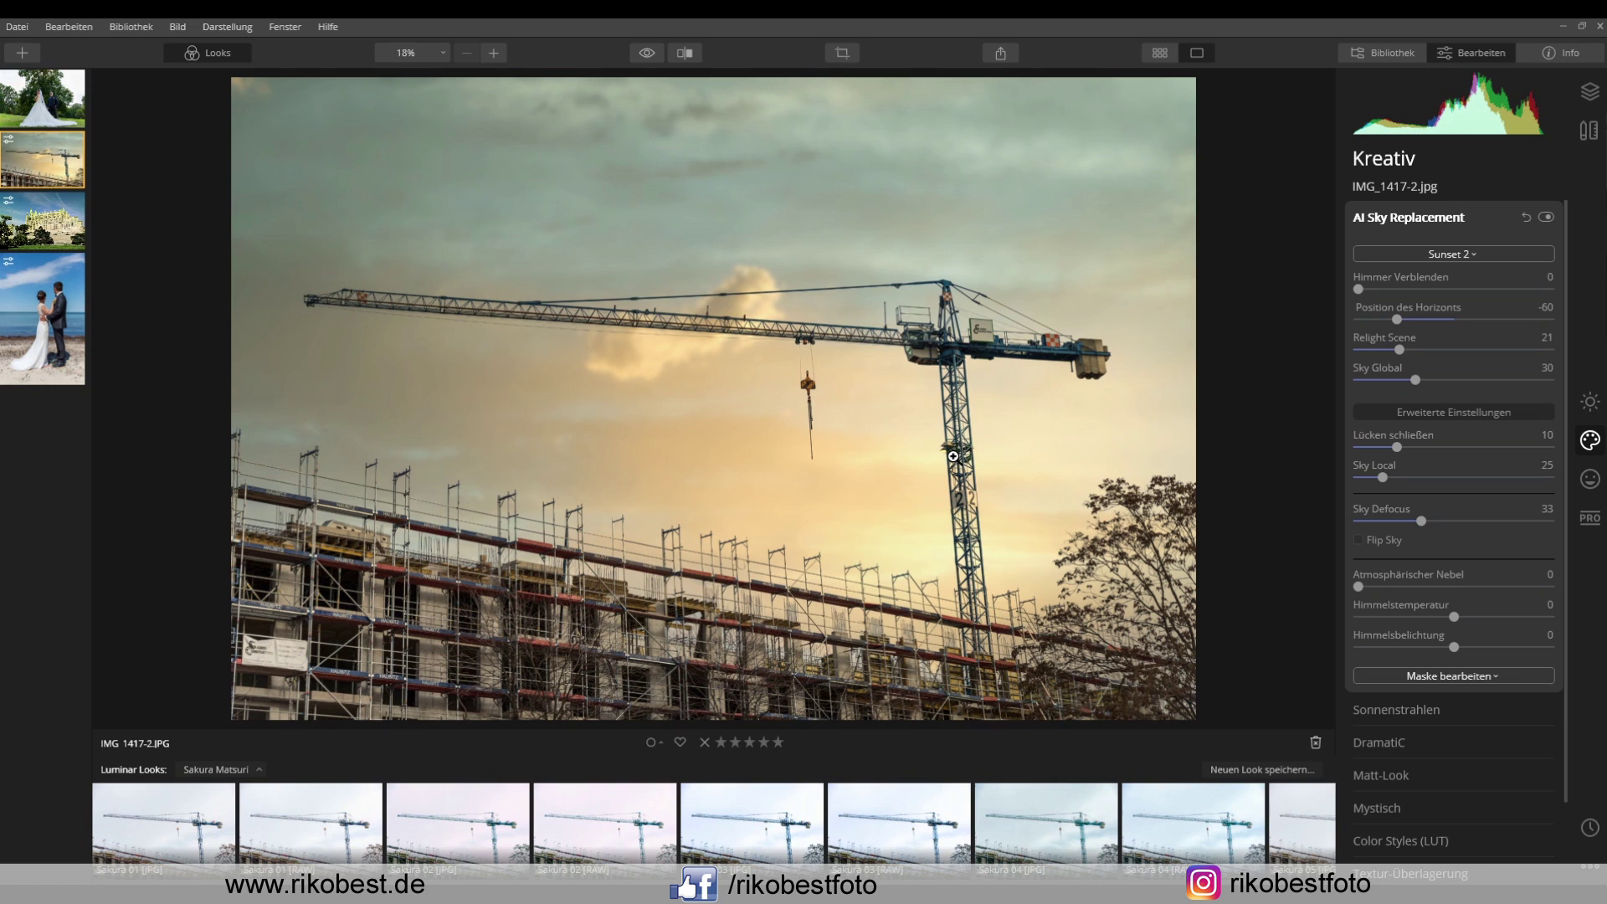
left_click(685, 53)
mouse_move(316, 388)
left_mouse_down()
mouse_move(1161, 408)
mouse_move(293, 405)
left_mouse_up()
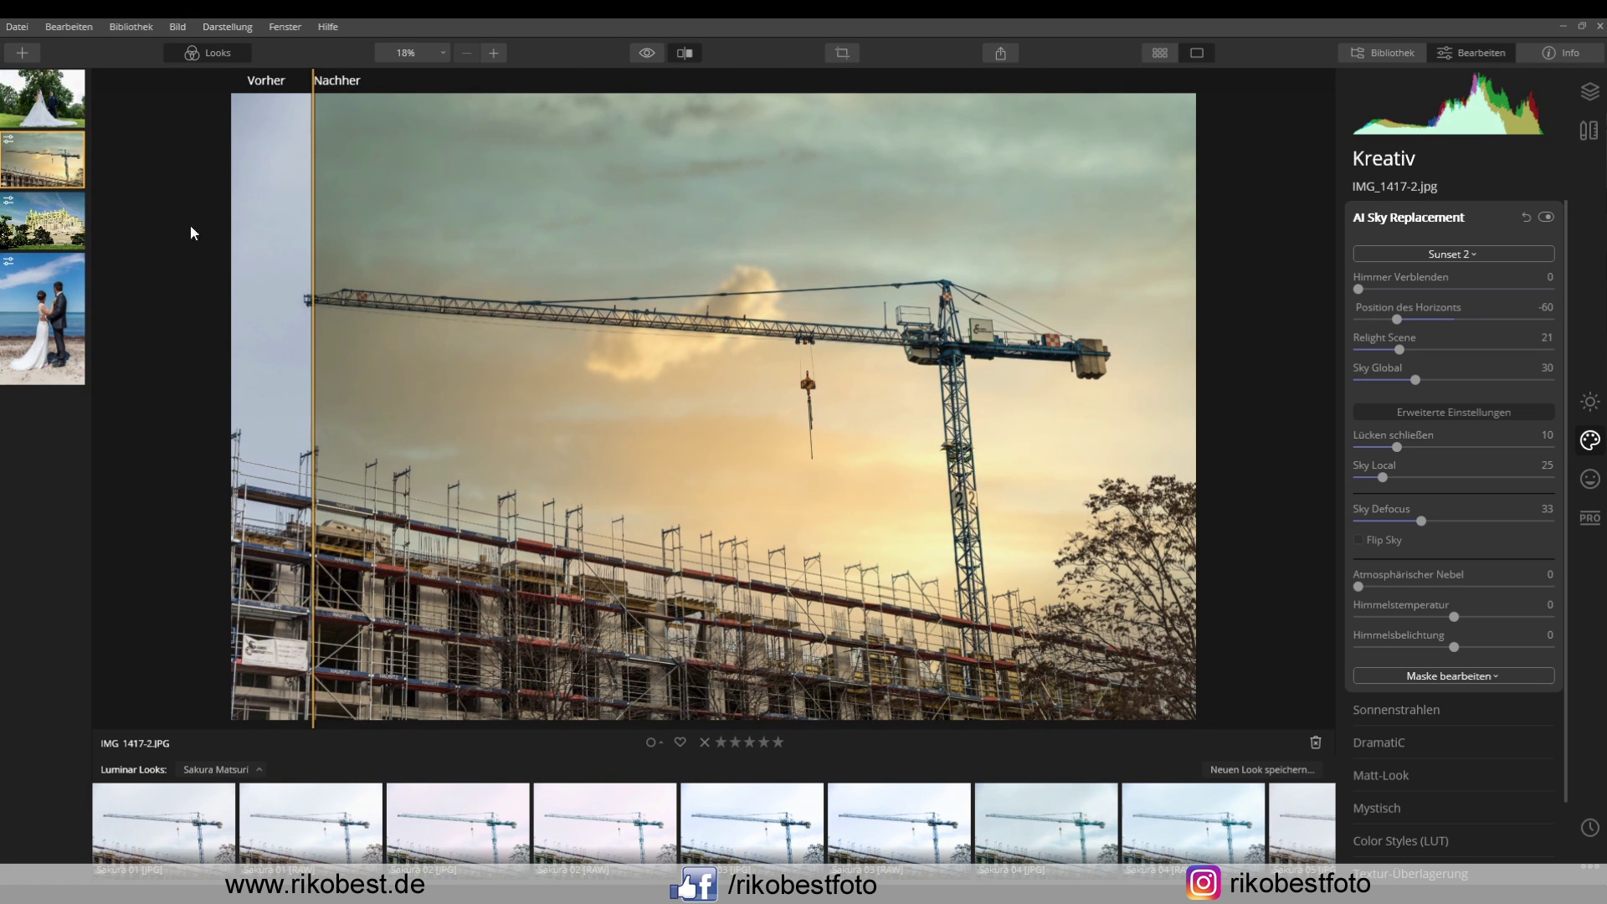
Replace the sky in the photo of the bridal couple under the tree with Dramatic Sunset 1
left_click(52, 107)
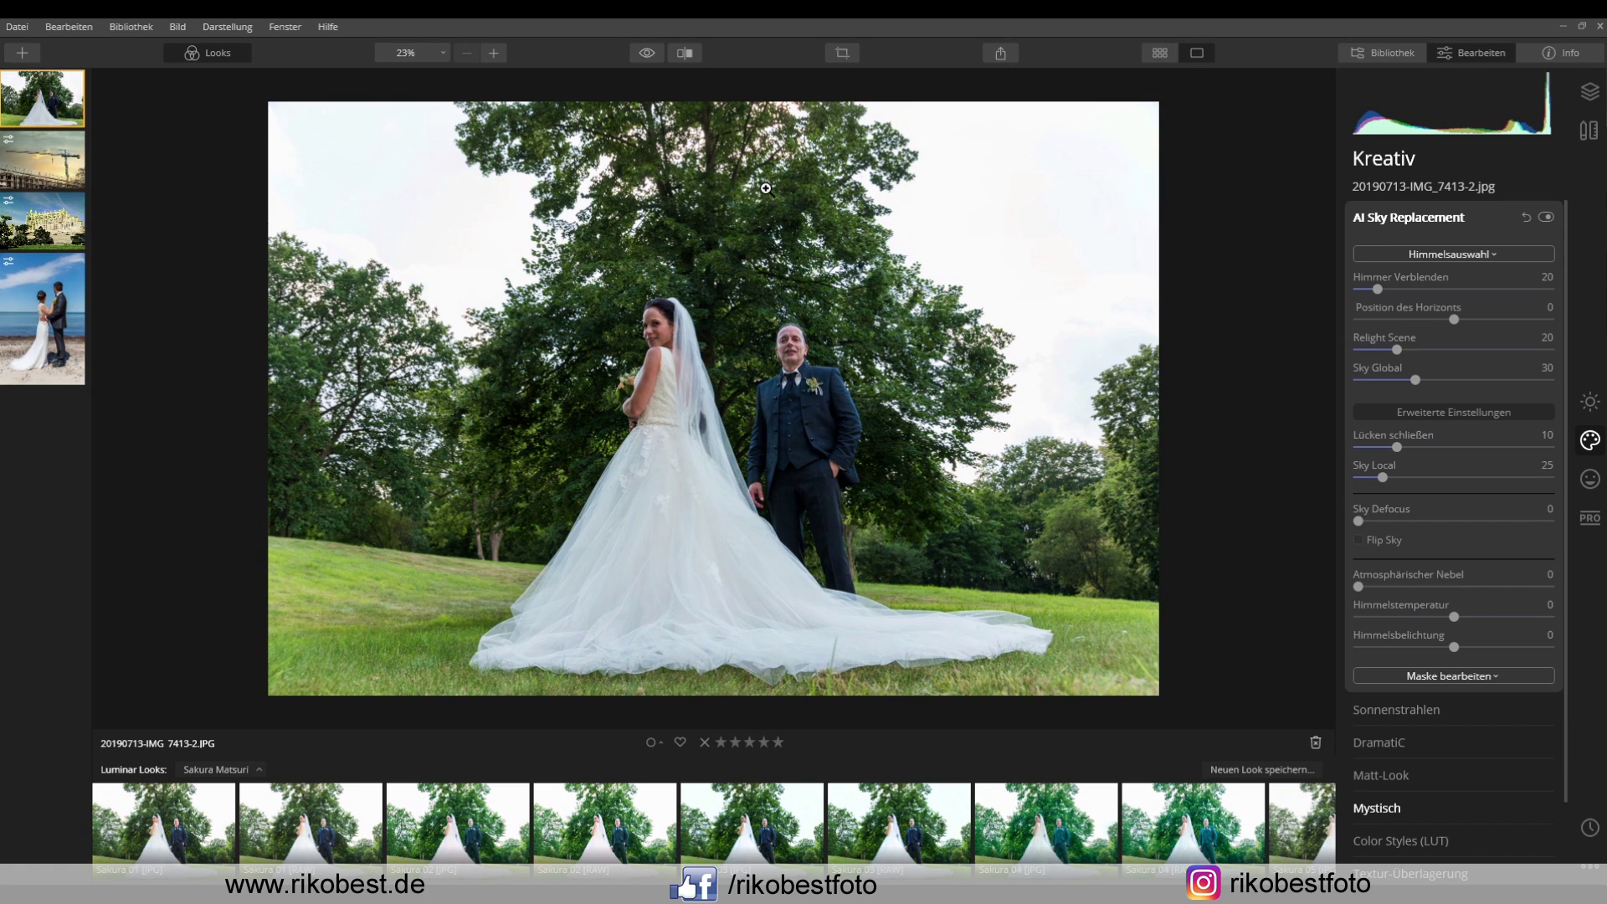
left_click(1472, 255)
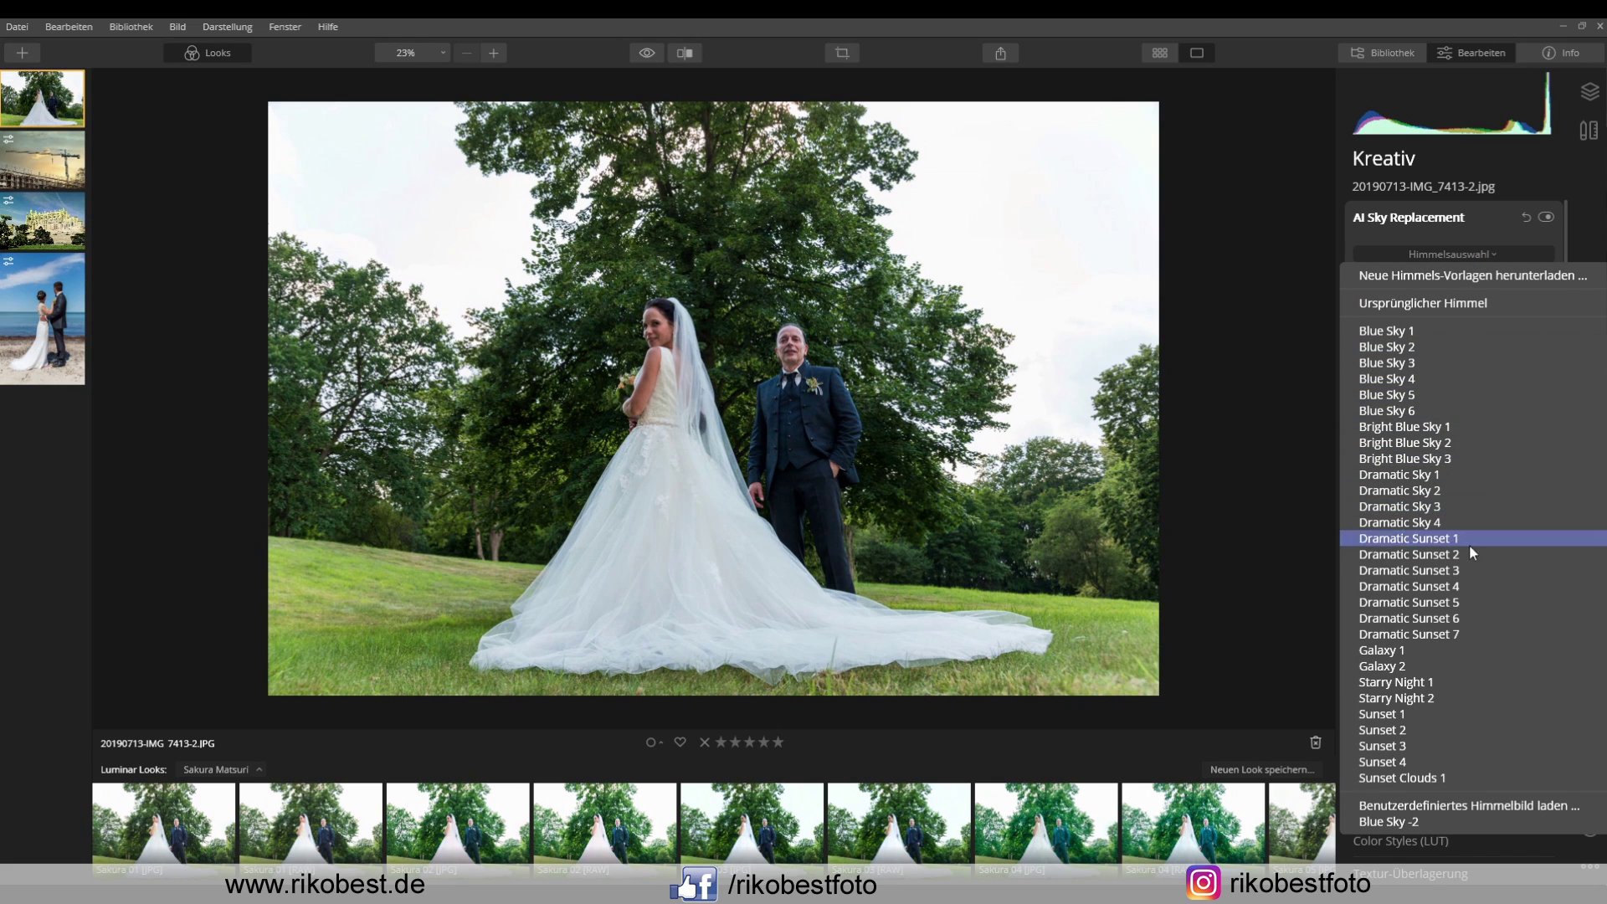
left_click(1439, 542)
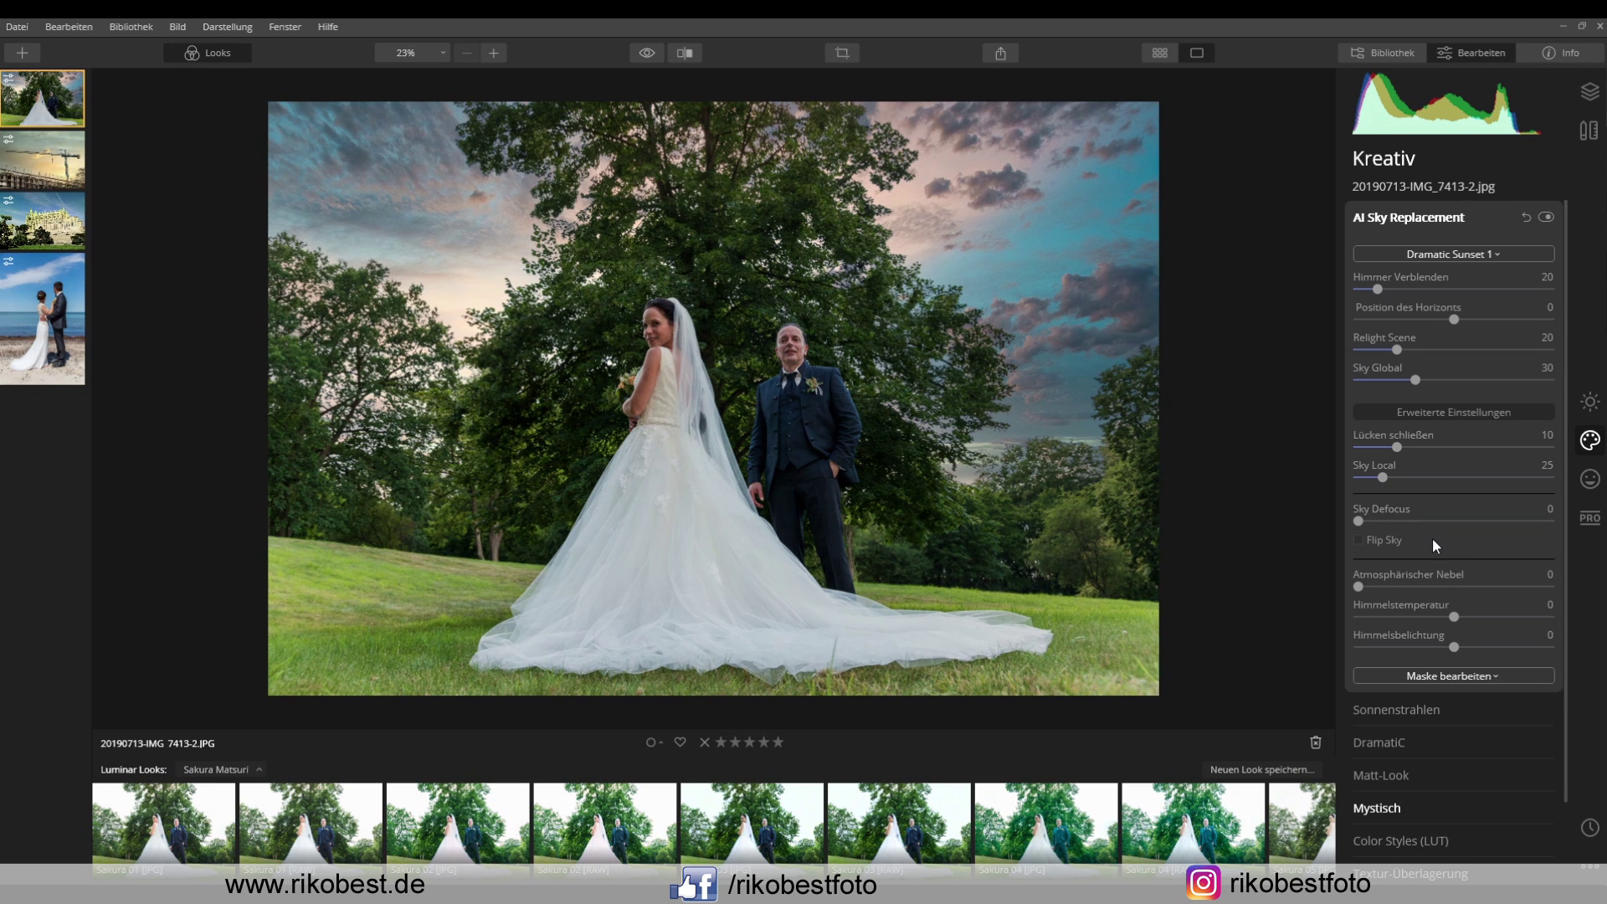
Examine up close how the replaced sky blends through the leaves and branches on both sides of the bridal couple
left_click(974, 342)
left_click(858, 430)
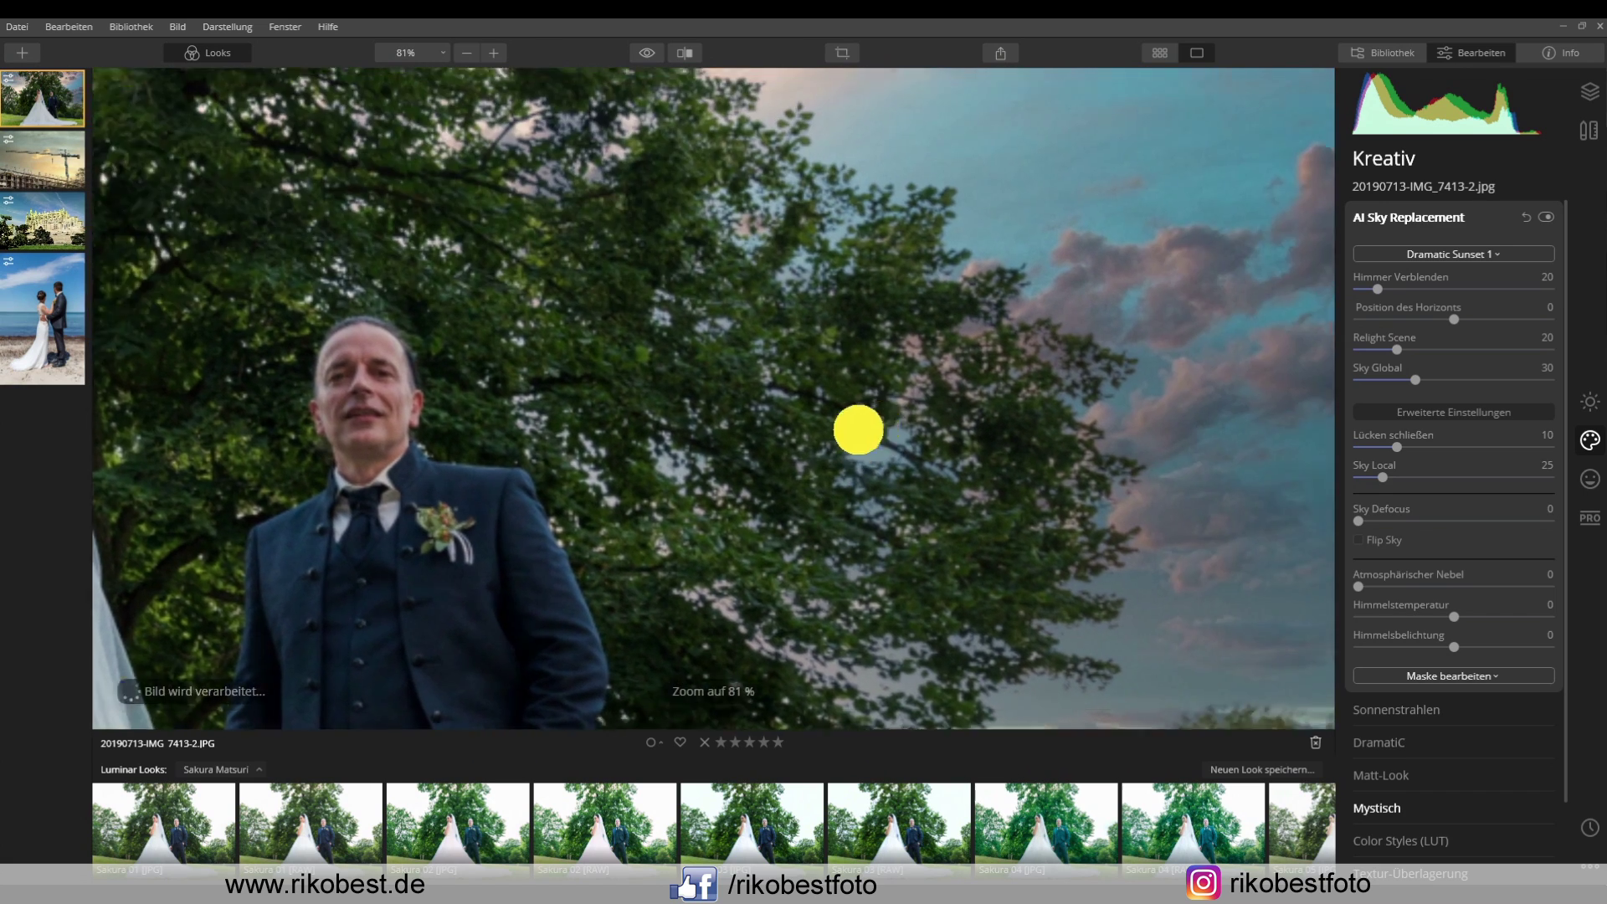
left_click(886, 398)
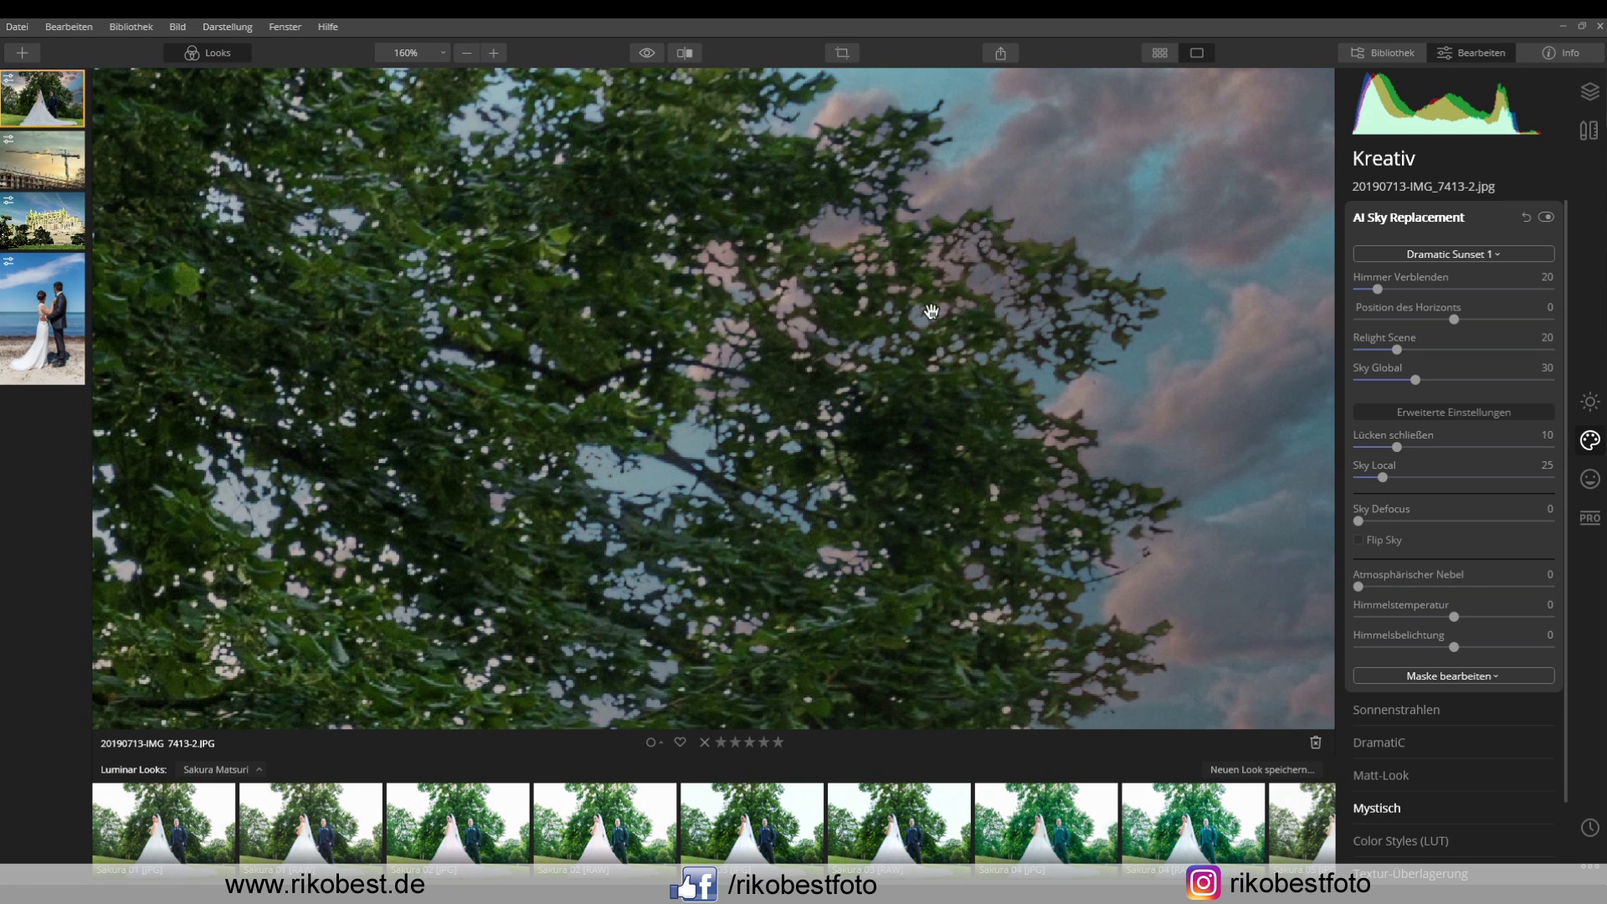
left_click(951, 399)
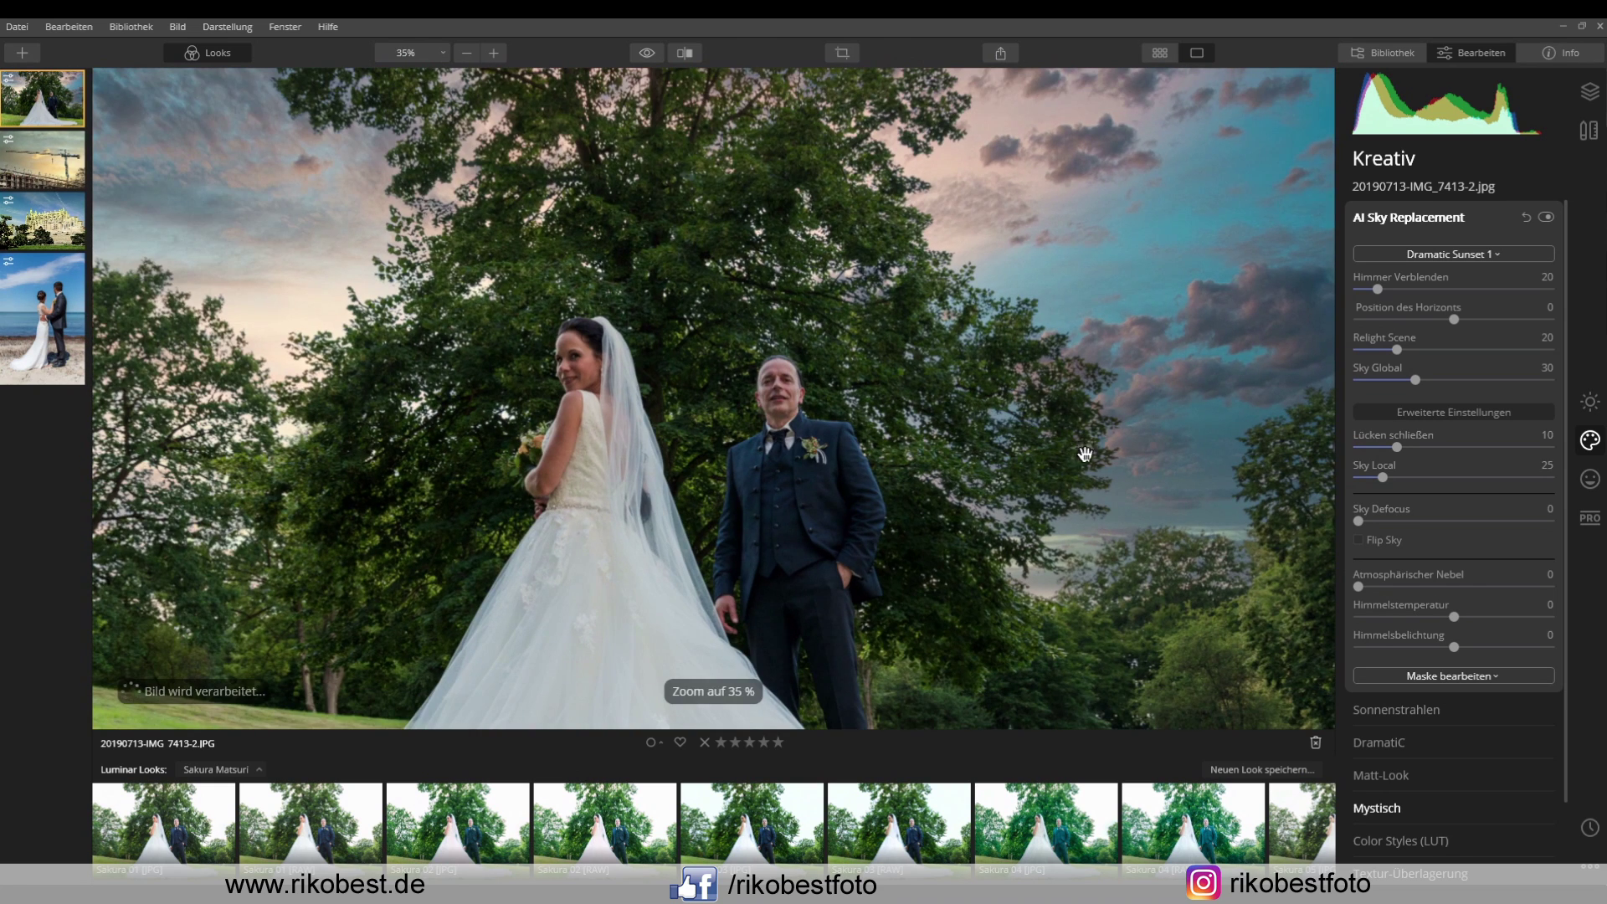
left_click(410, 437)
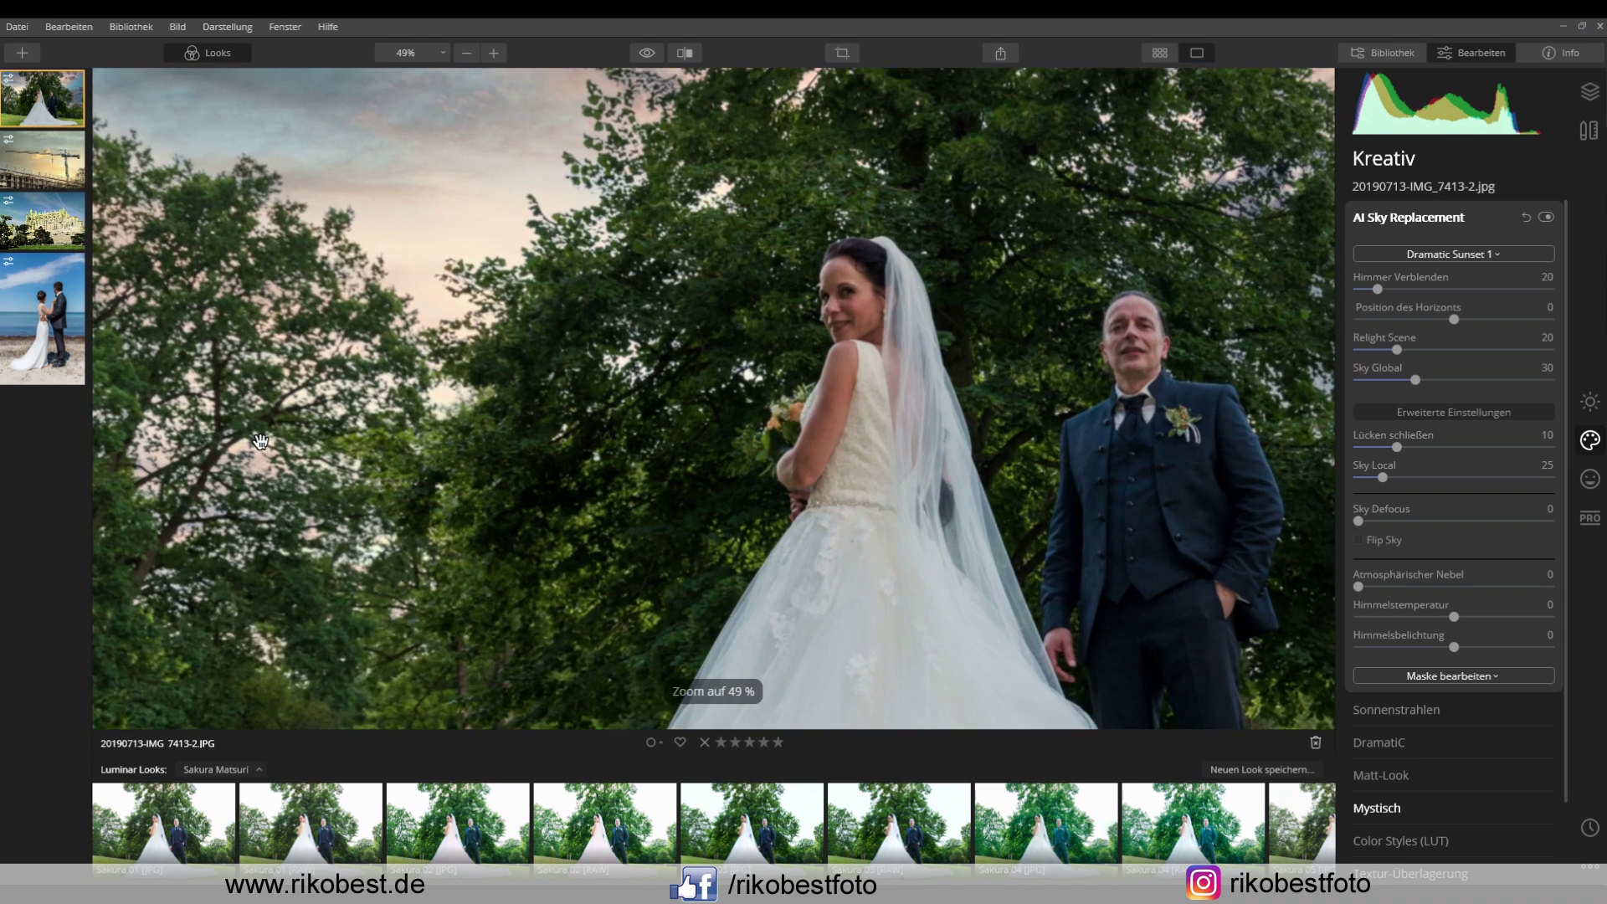
scroll(260, 442, "up", 3)
left_click(599, 266)
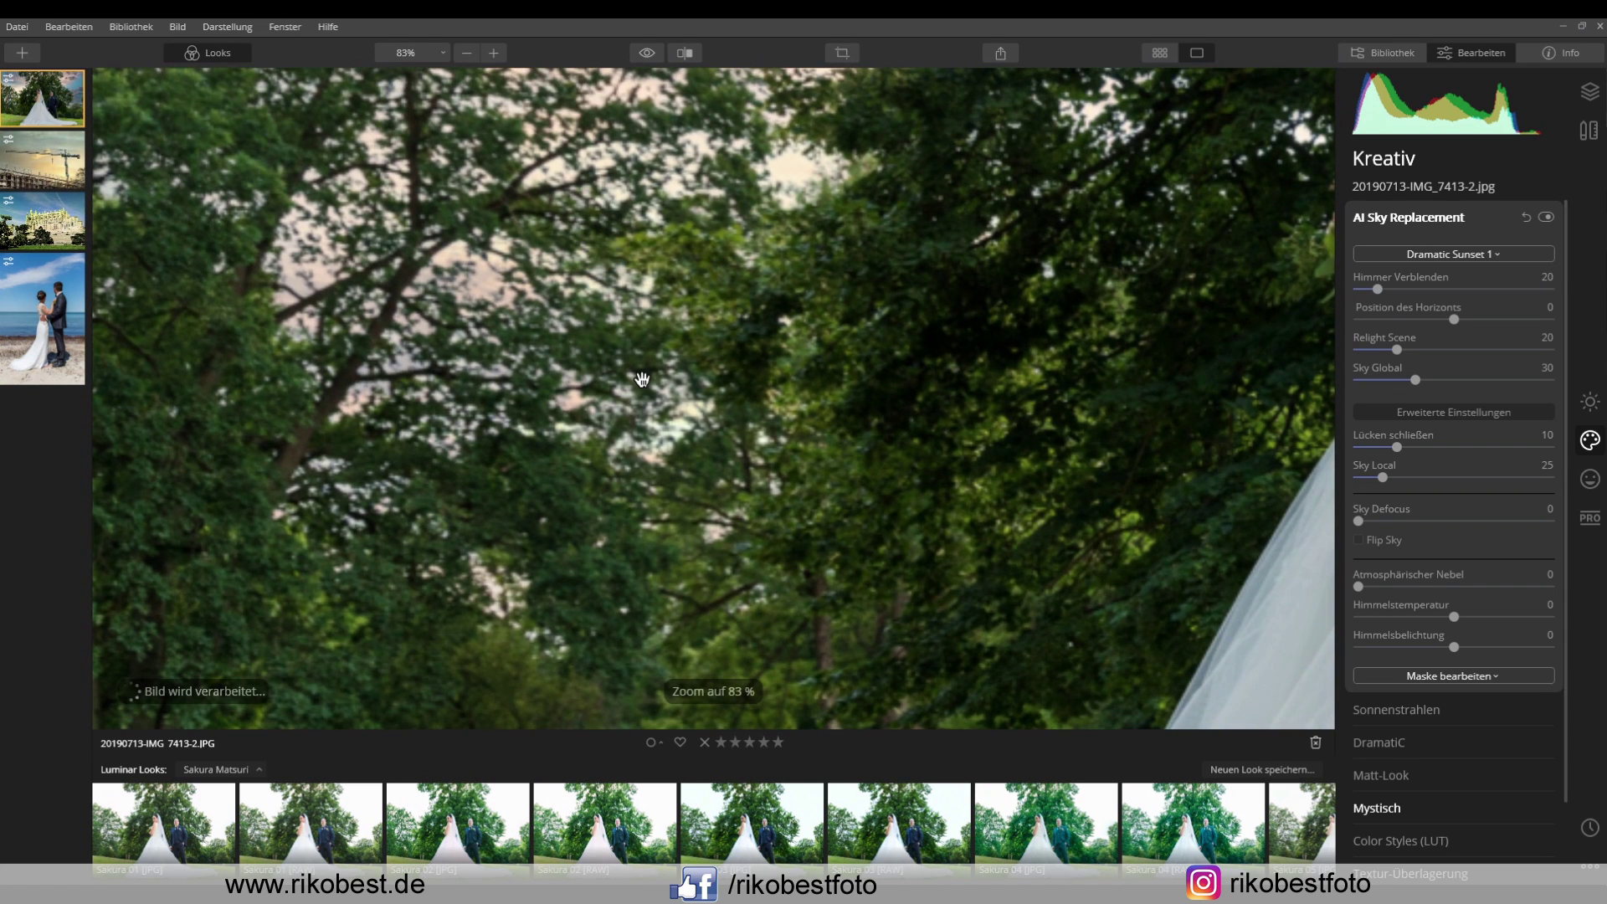
left_click(620, 313)
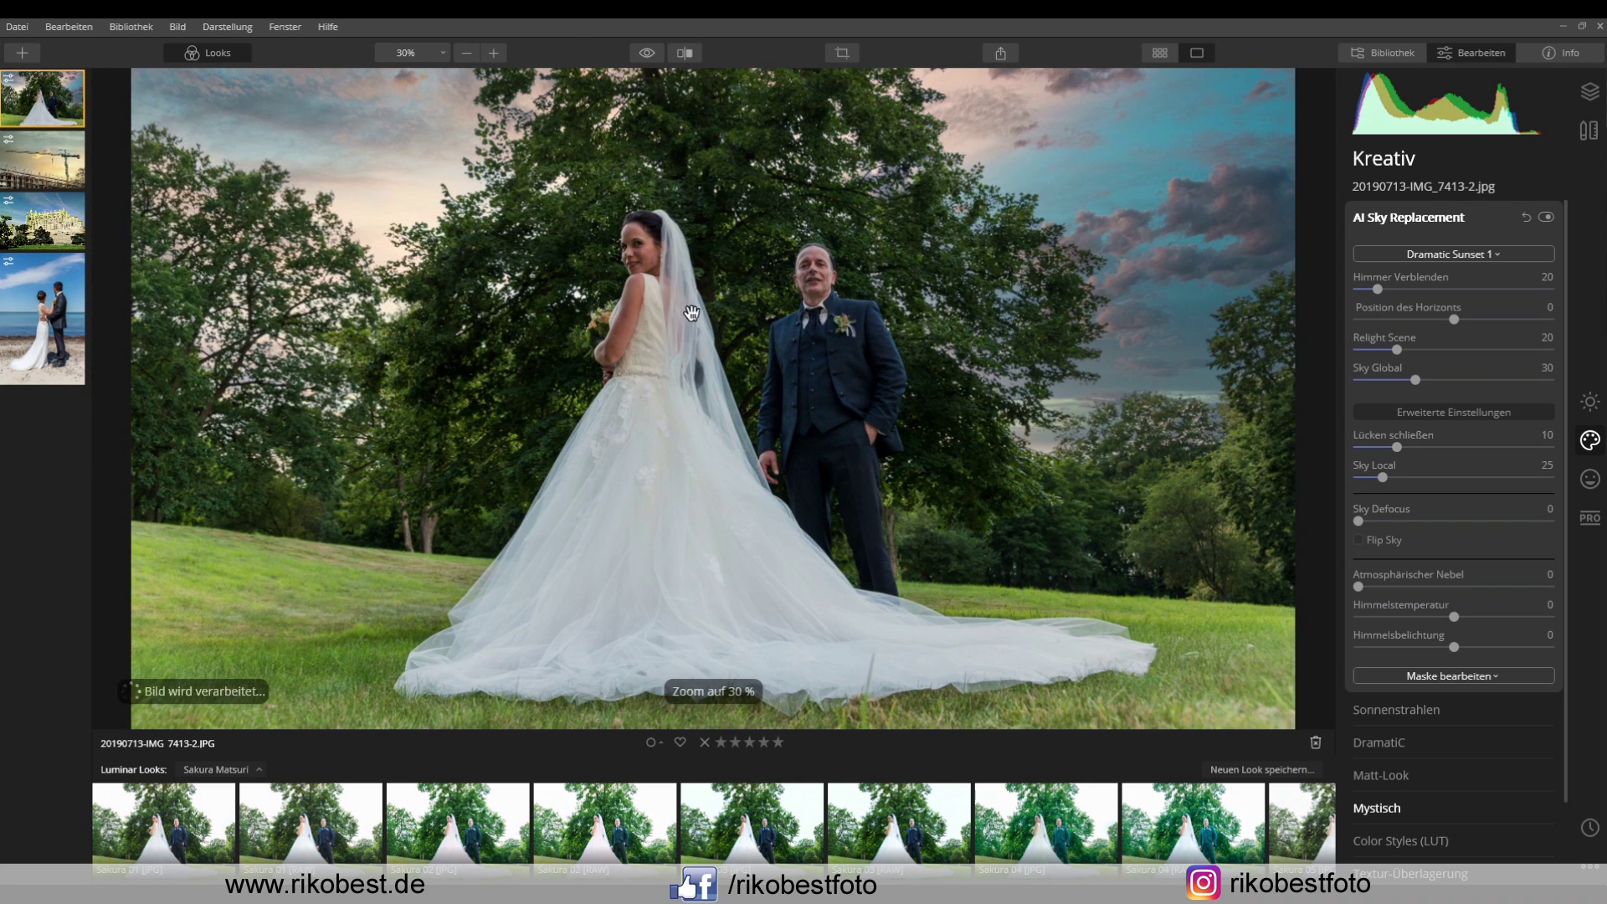
left_click(961, 326)
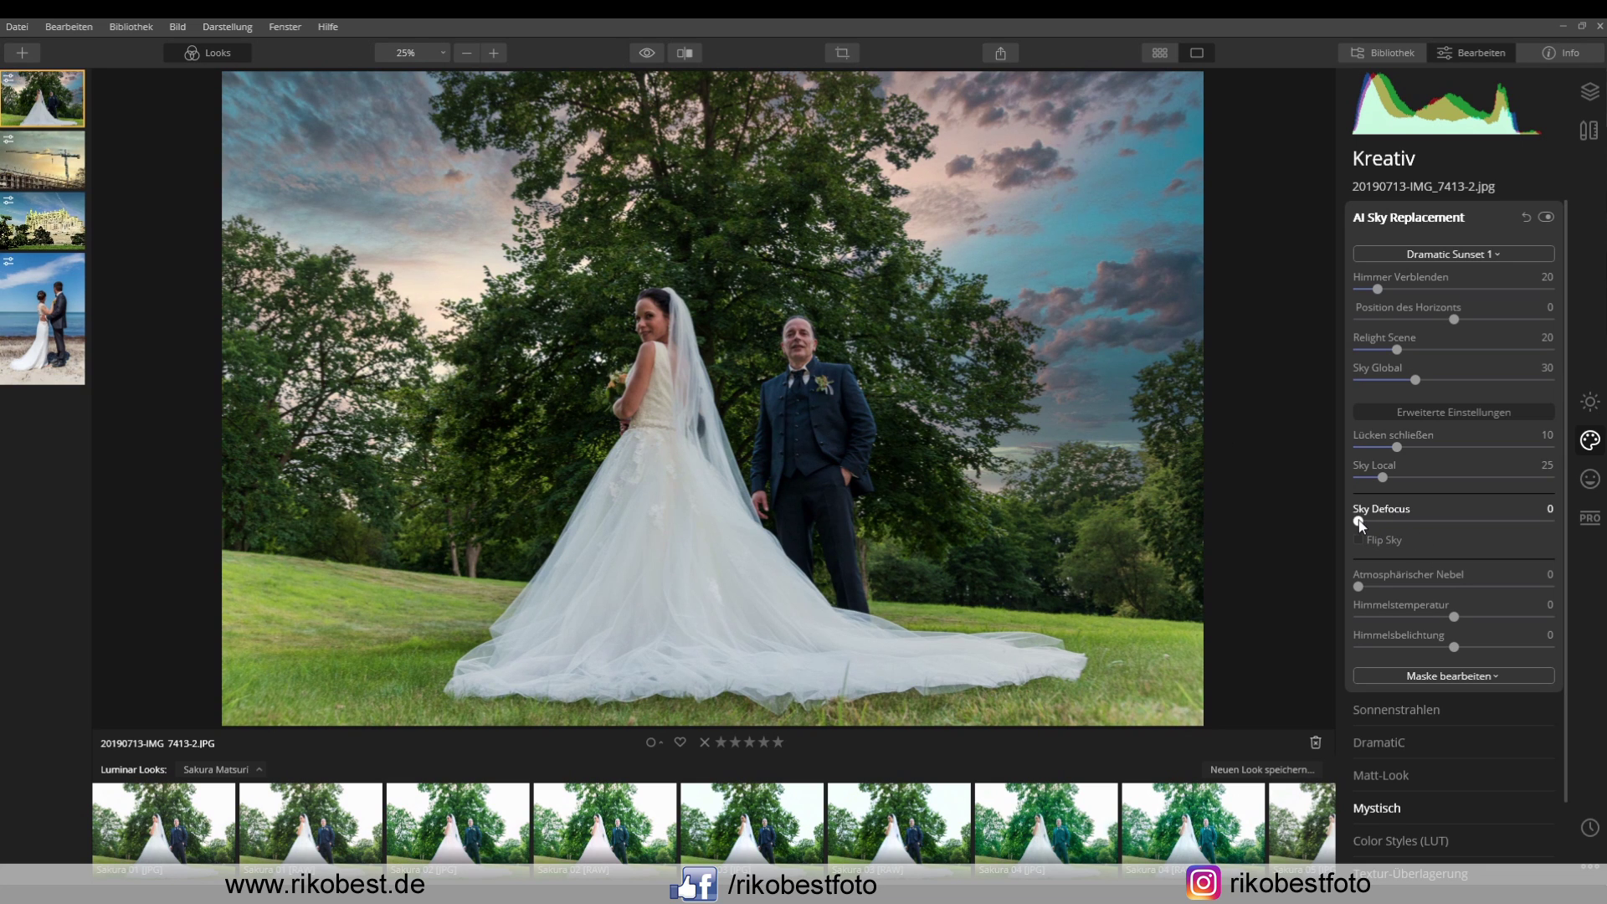
Try a little more Sky Defocus and slightly less Sky Local on the photo of the couple under the tree
mouse_move(1363, 521)
left_mouse_down()
mouse_move(1403, 524)
mouse_move(1373, 525)
left_mouse_up()
left_click_drag(1383, 477, 1367, 478)
Add sunrays to the bridal photo, placing the sun centre at the large tree's edge beside the bride and setting the strength to 41
left_click(1411, 711)
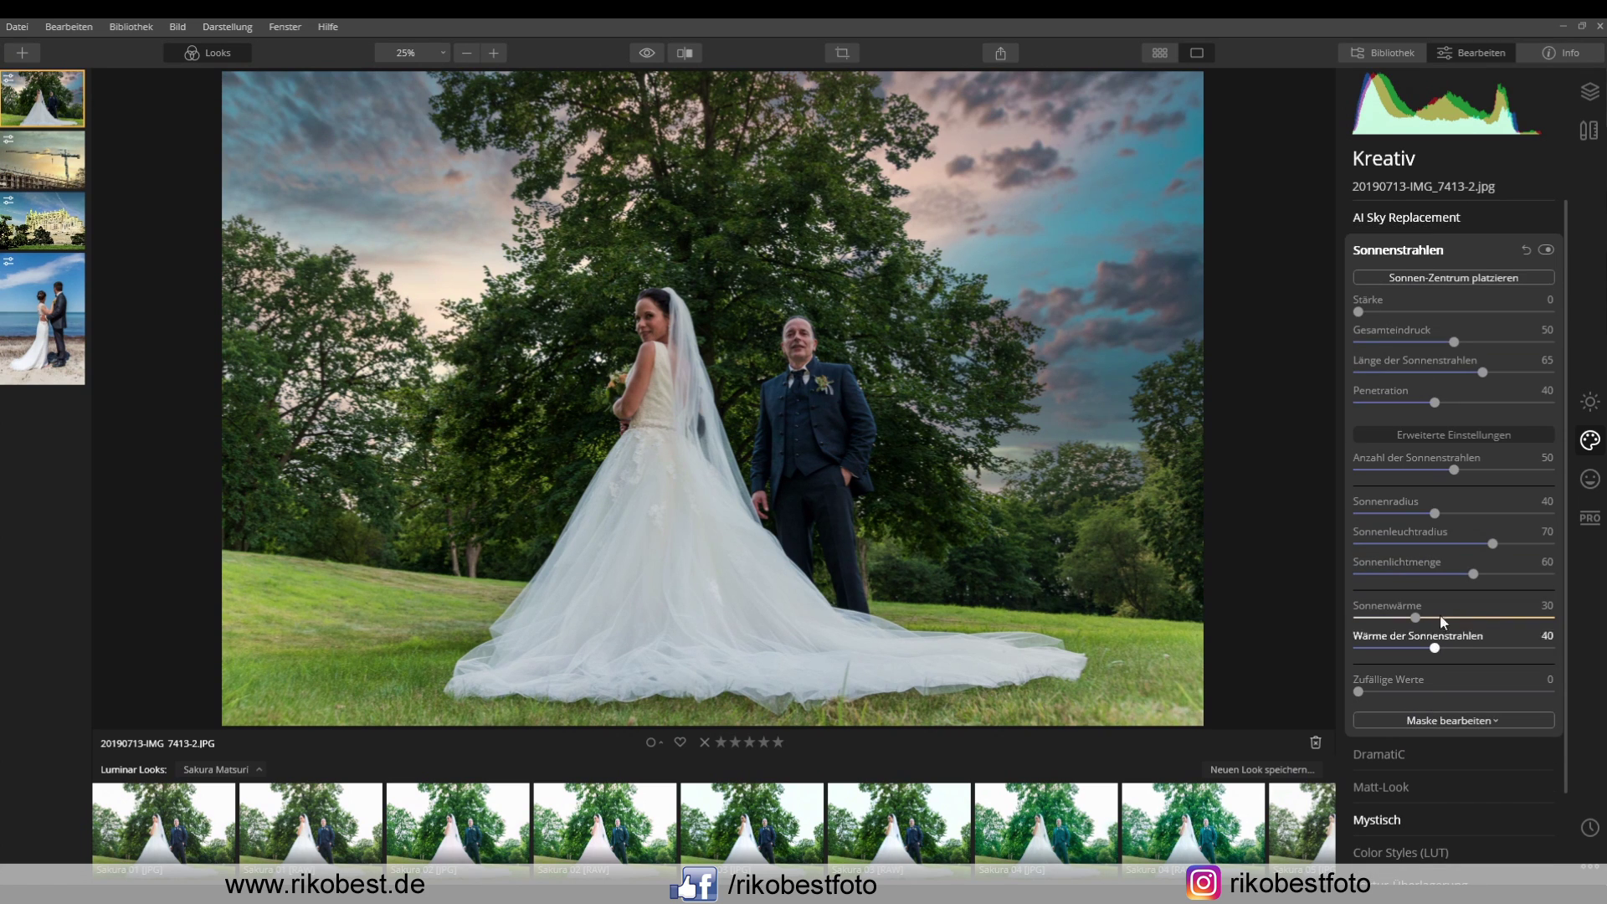
left_click(1426, 278)
left_click(541, 243)
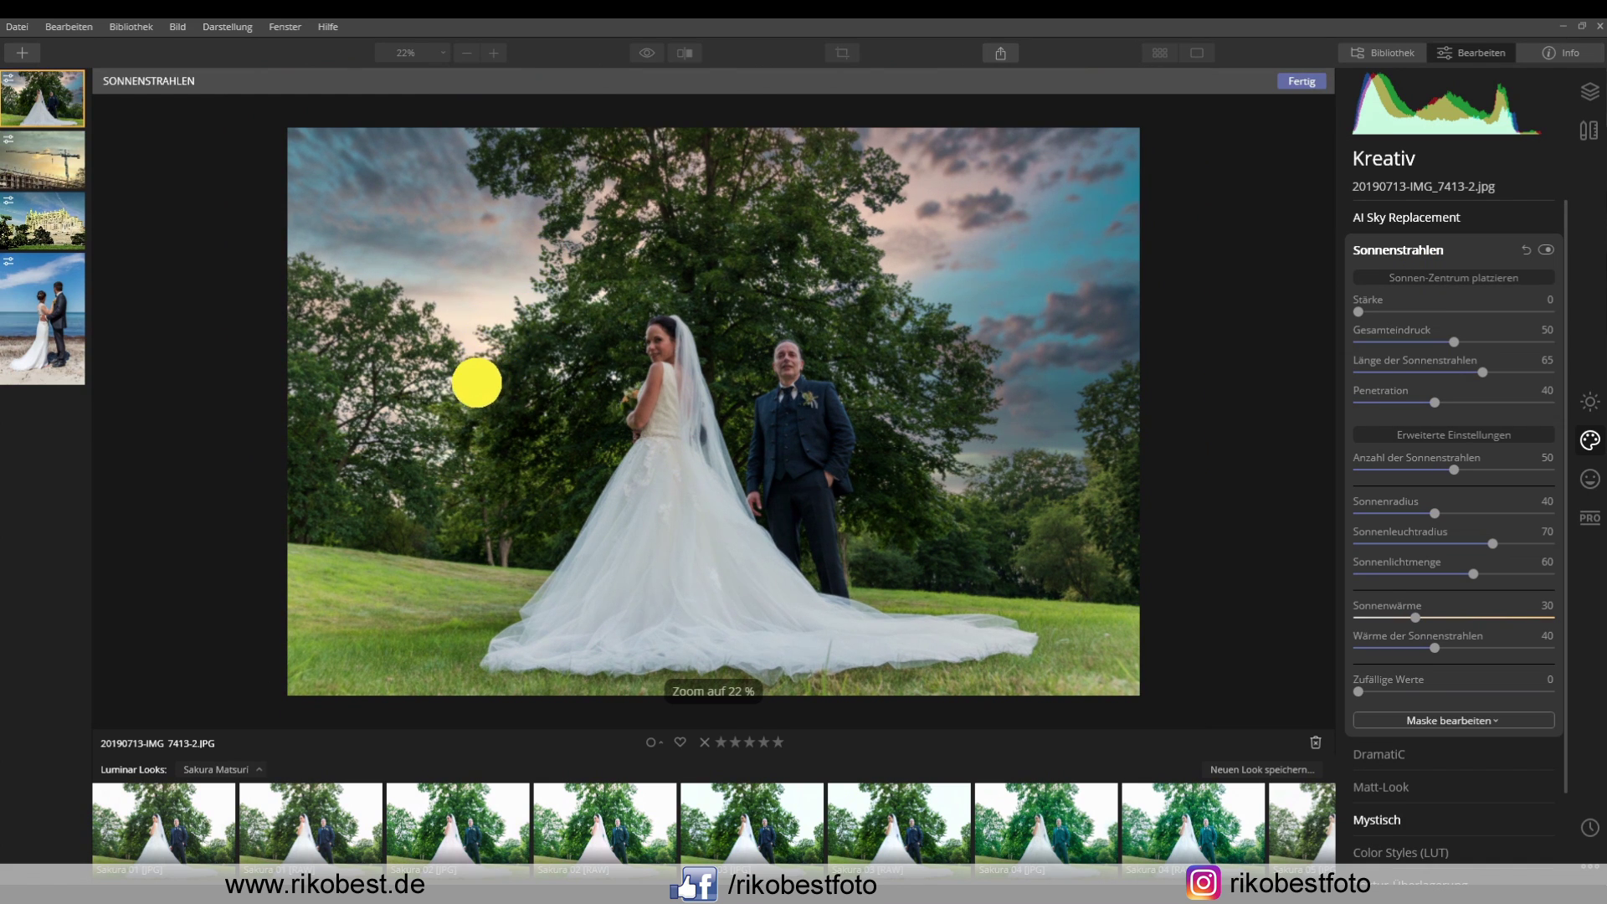
left_click_drag(477, 382, 478, 386)
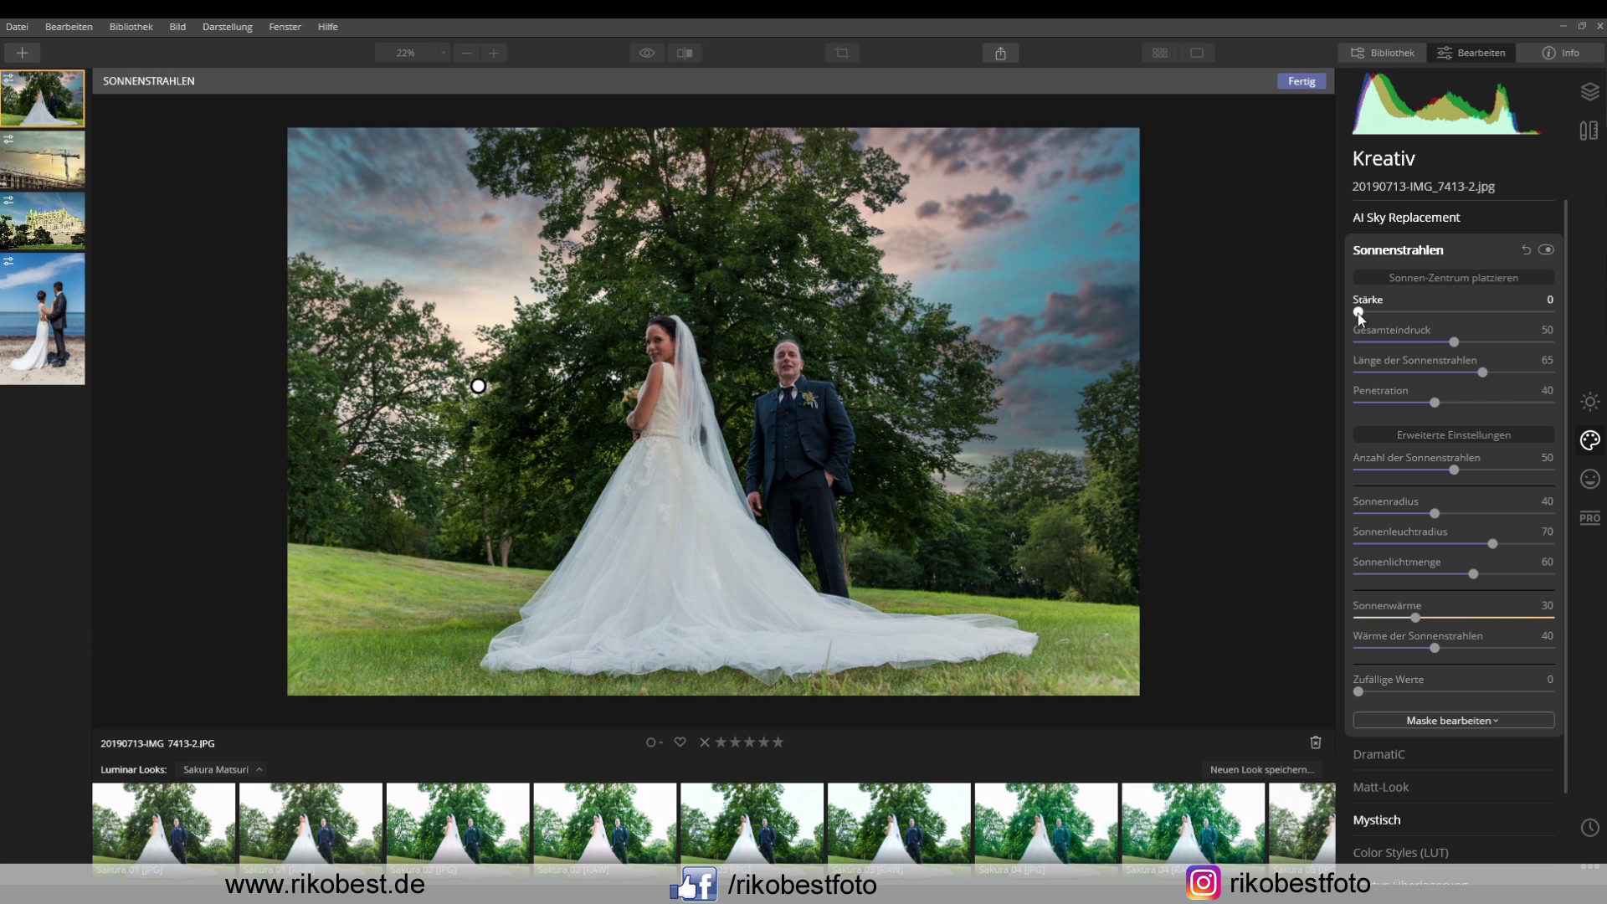
mouse_move(1357, 313)
left_mouse_down()
mouse_move(1453, 311)
mouse_move(1436, 311)
left_mouse_up()
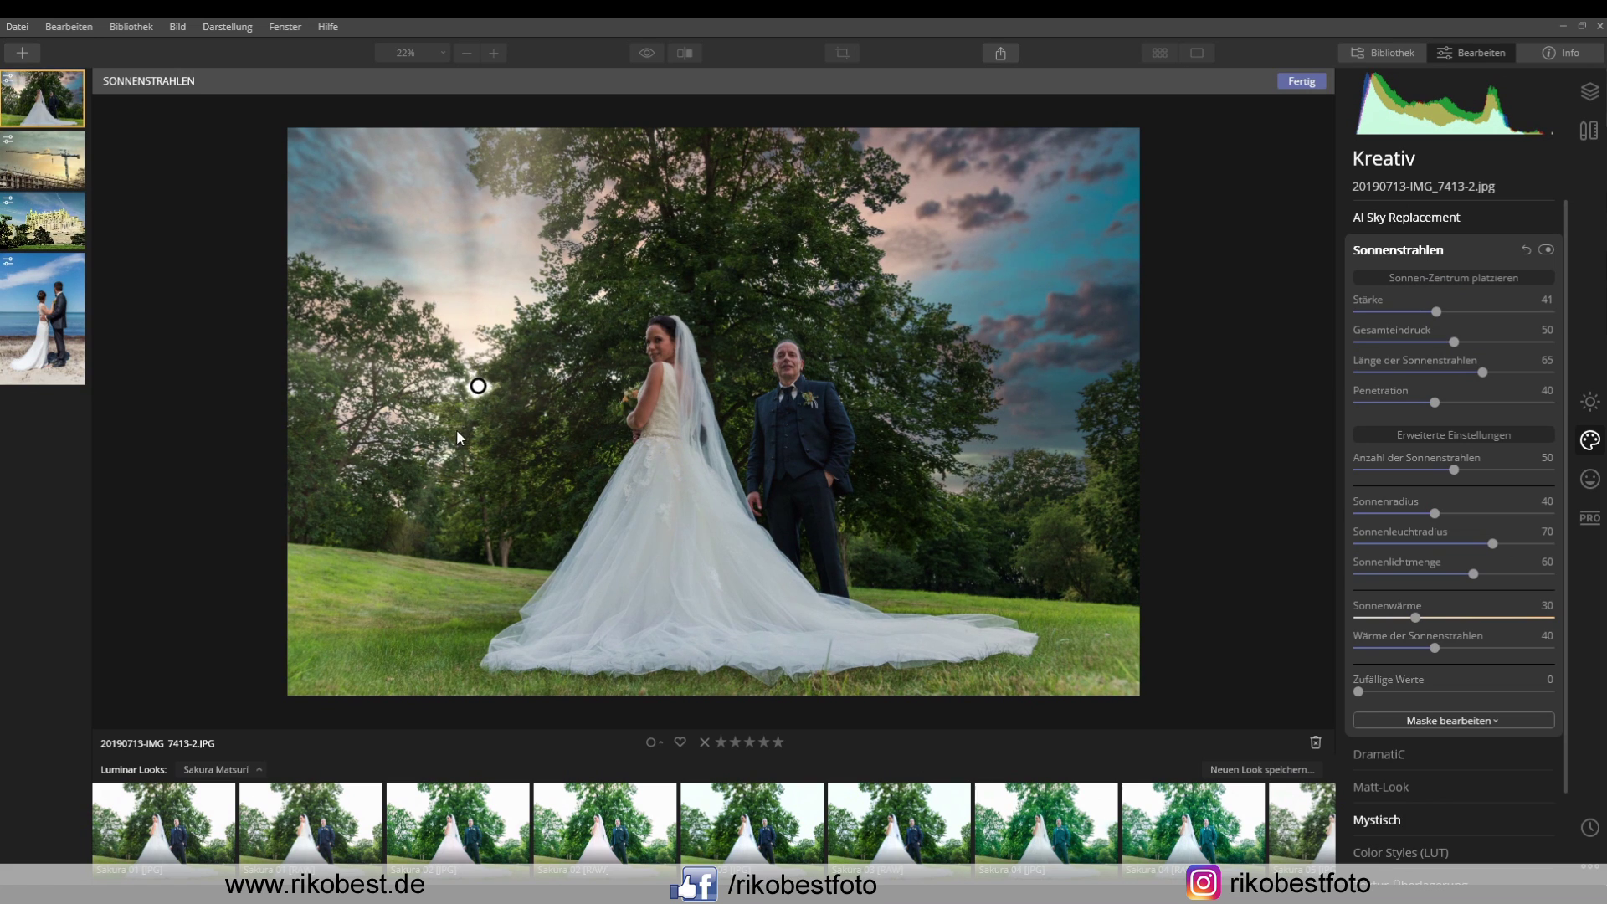
Test the sun centre in the bushes beside the groom, and return it to the tree's edge on the bride's side
left_click(449, 365)
mouse_move(478, 386)
left_mouse_down()
mouse_move(682, 268)
mouse_move(801, 250)
mouse_move(806, 226)
mouse_move(742, 179)
mouse_move(865, 330)
mouse_move(946, 477)
mouse_move(939, 496)
mouse_move(939, 480)
left_mouse_up()
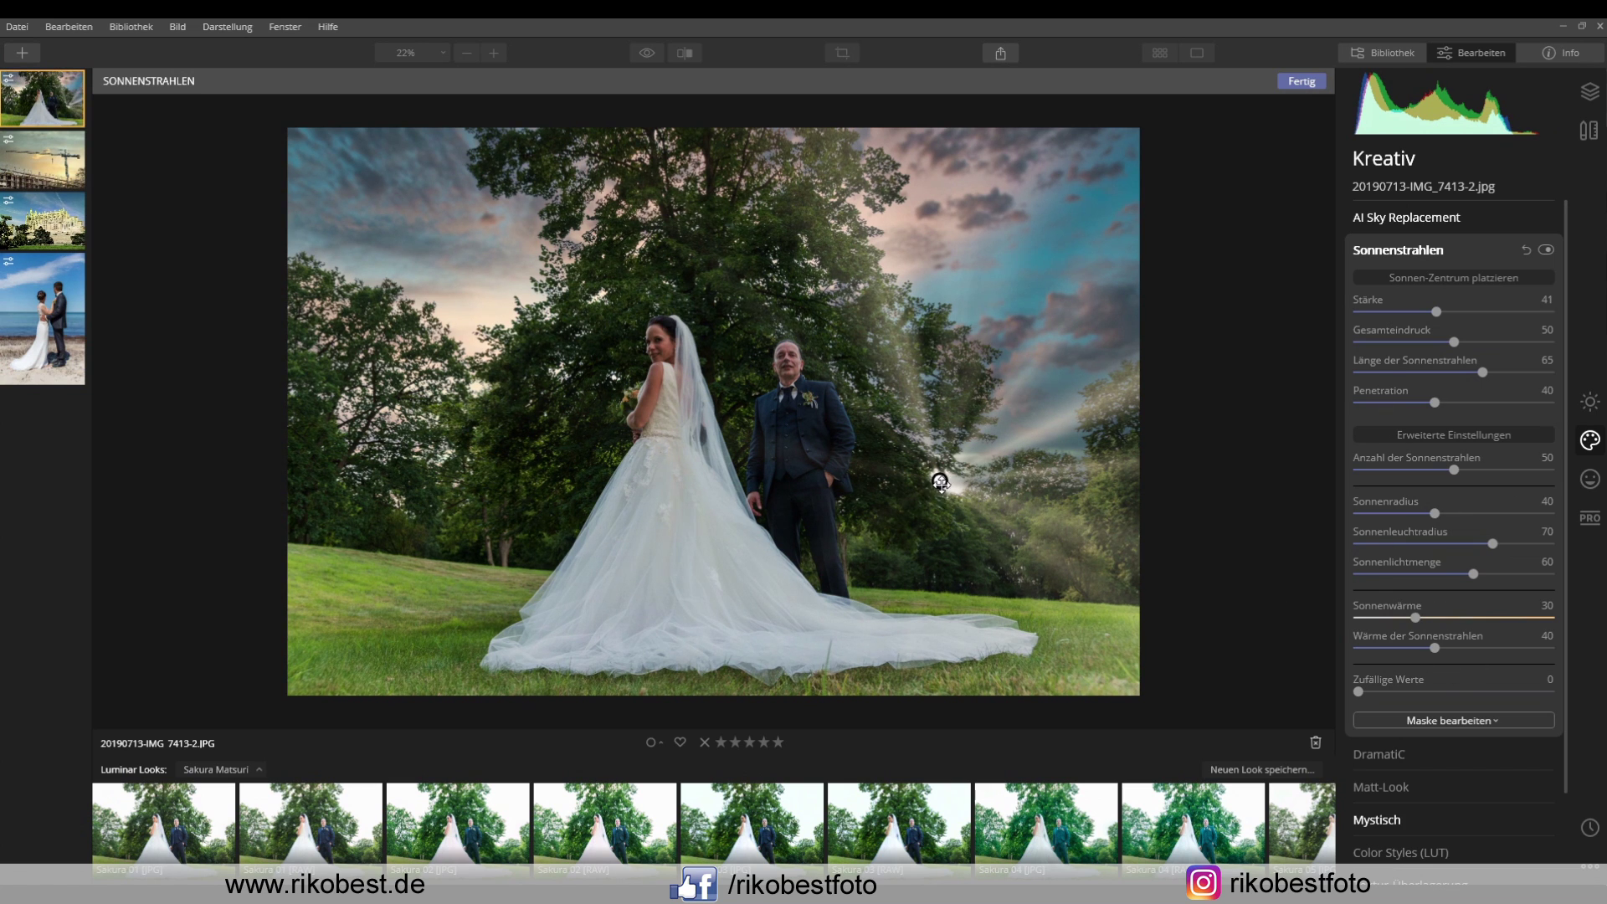
mouse_move(939, 481)
left_mouse_down()
mouse_move(545, 363)
mouse_move(483, 359)
mouse_move(503, 355)
left_mouse_up()
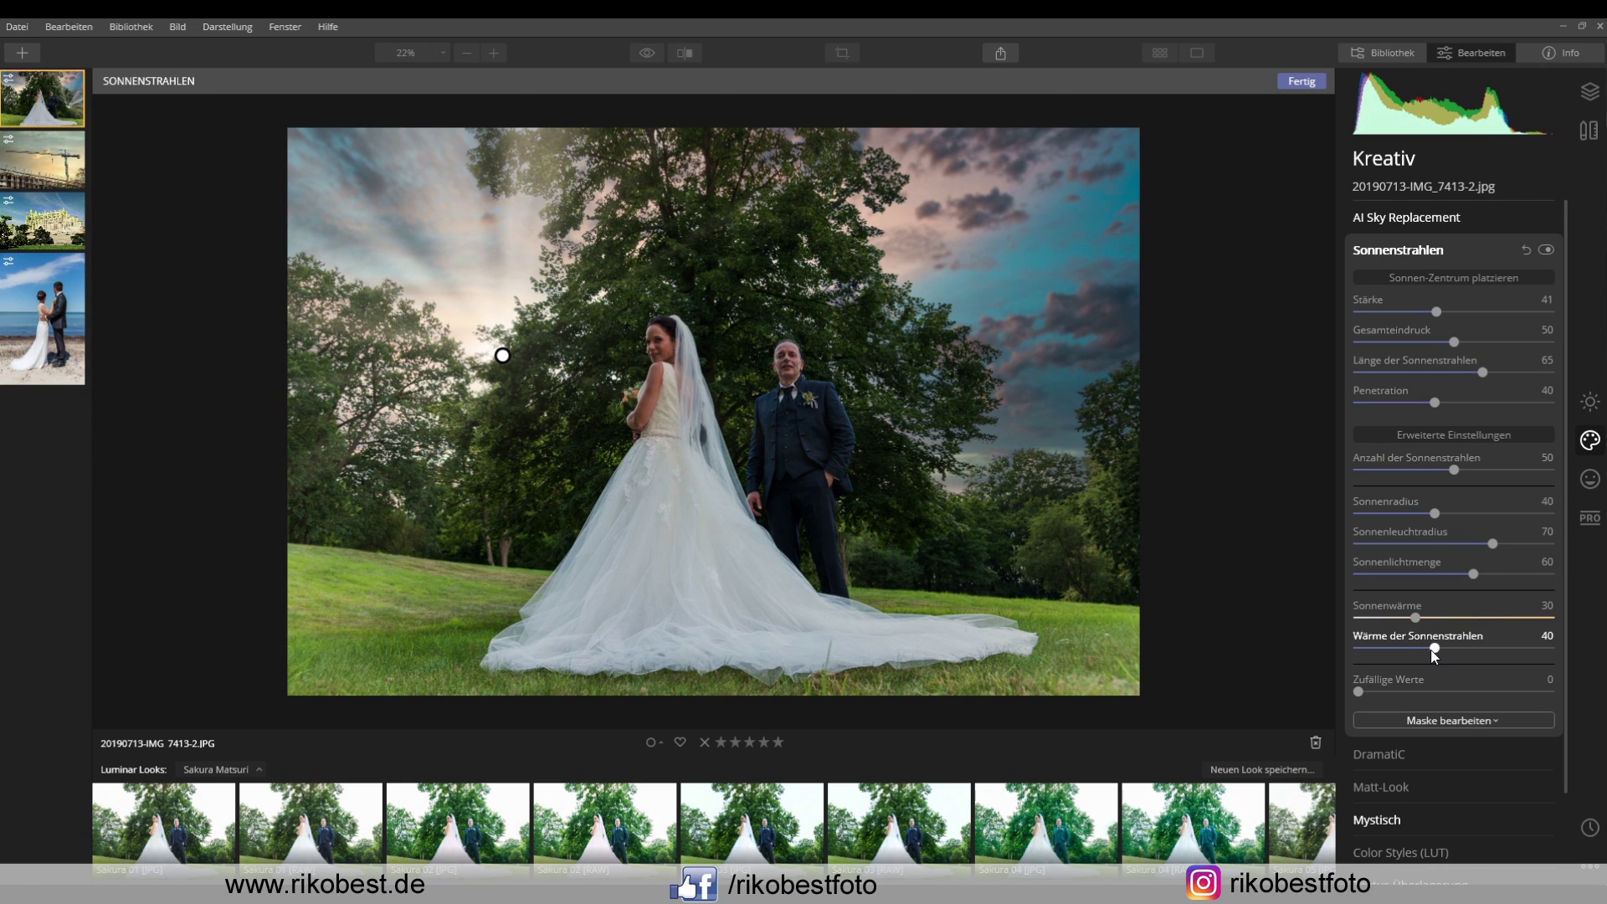
Tune the sunrays with ray warmth 78, sunlight amount 17, sun radius 38, ray count 68 and length 69, and raise the sun centre slightly
left_click_drag(1434, 647, 1507, 646)
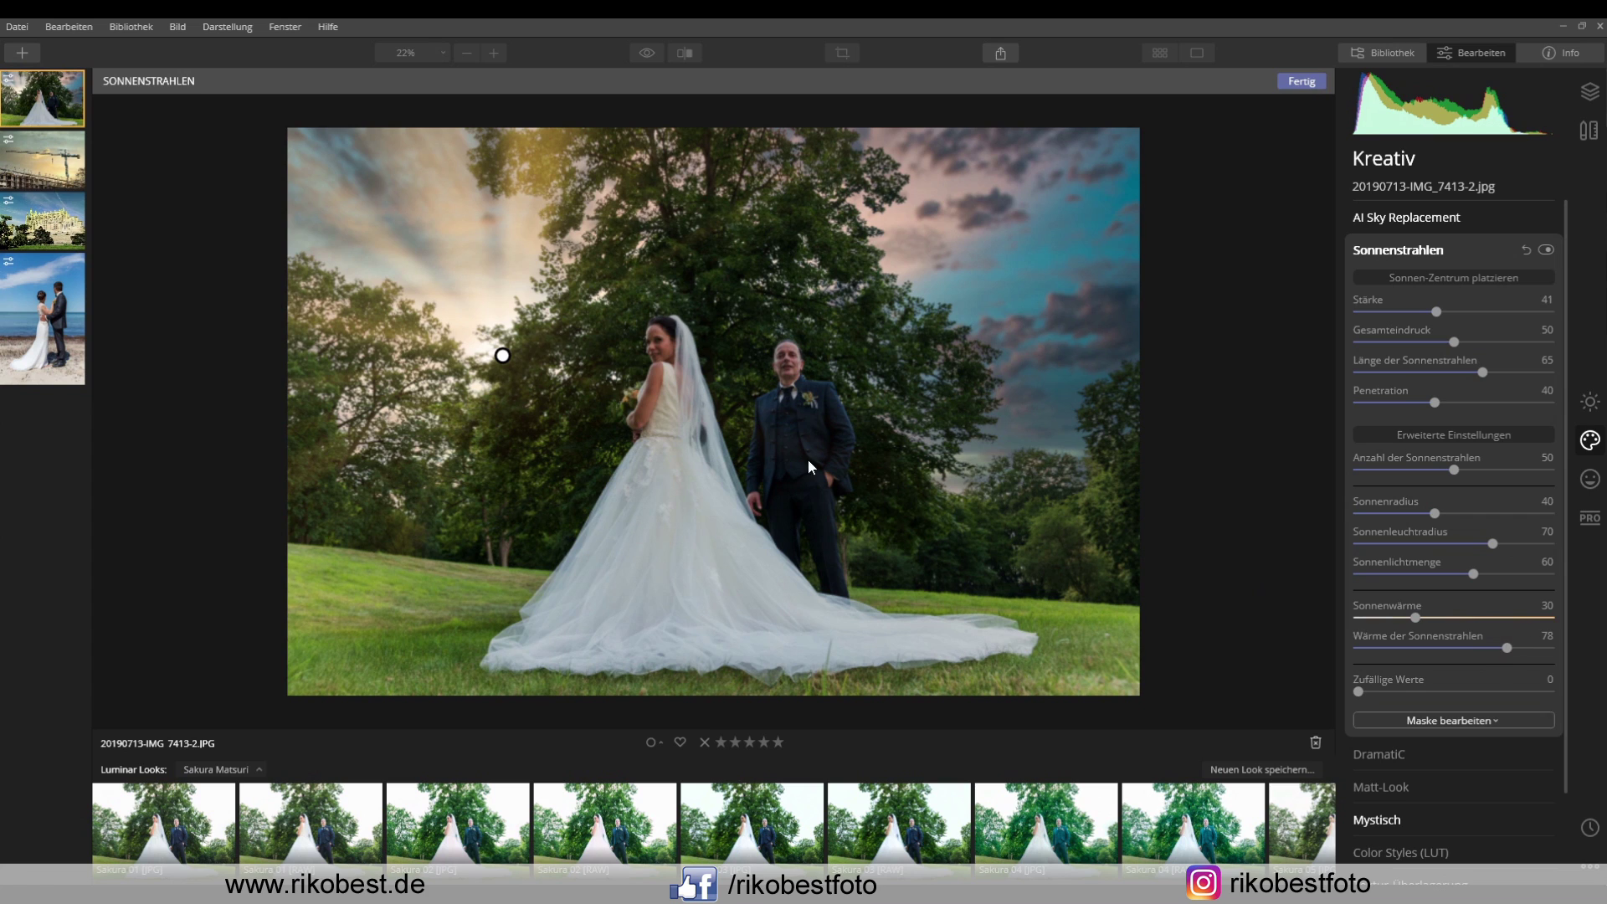
left_click_drag(1474, 576, 1395, 576)
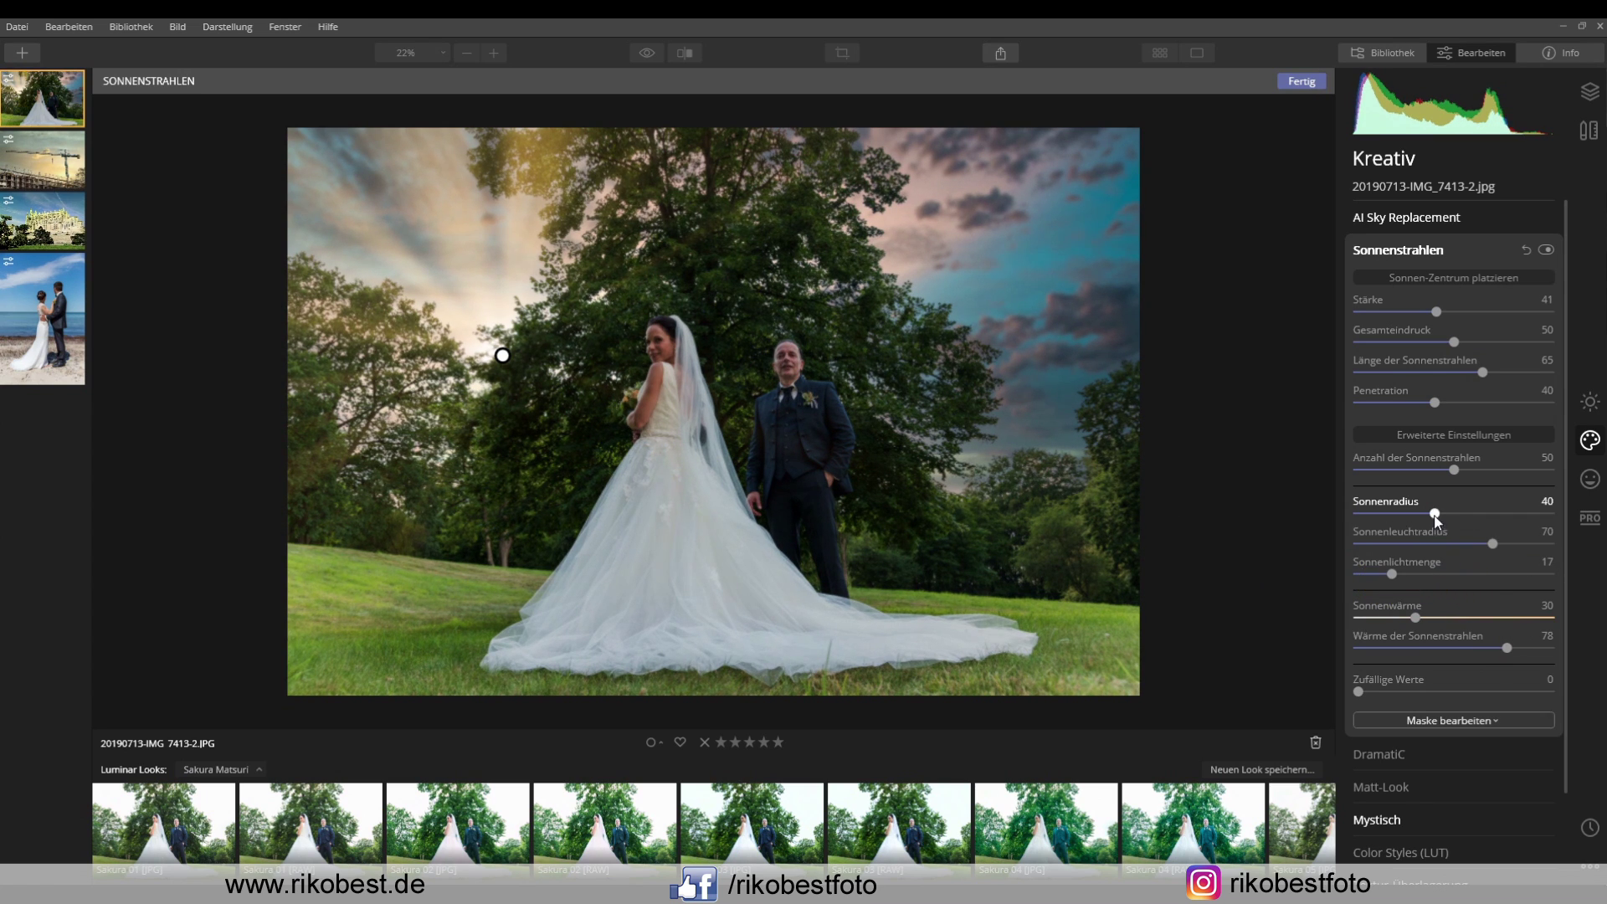
left_click_drag(1434, 514, 1487, 484)
mouse_move(1482, 373)
left_mouse_down()
mouse_move(1431, 374)
mouse_move(1488, 373)
left_mouse_up()
left_click_drag(502, 355, 507, 324)
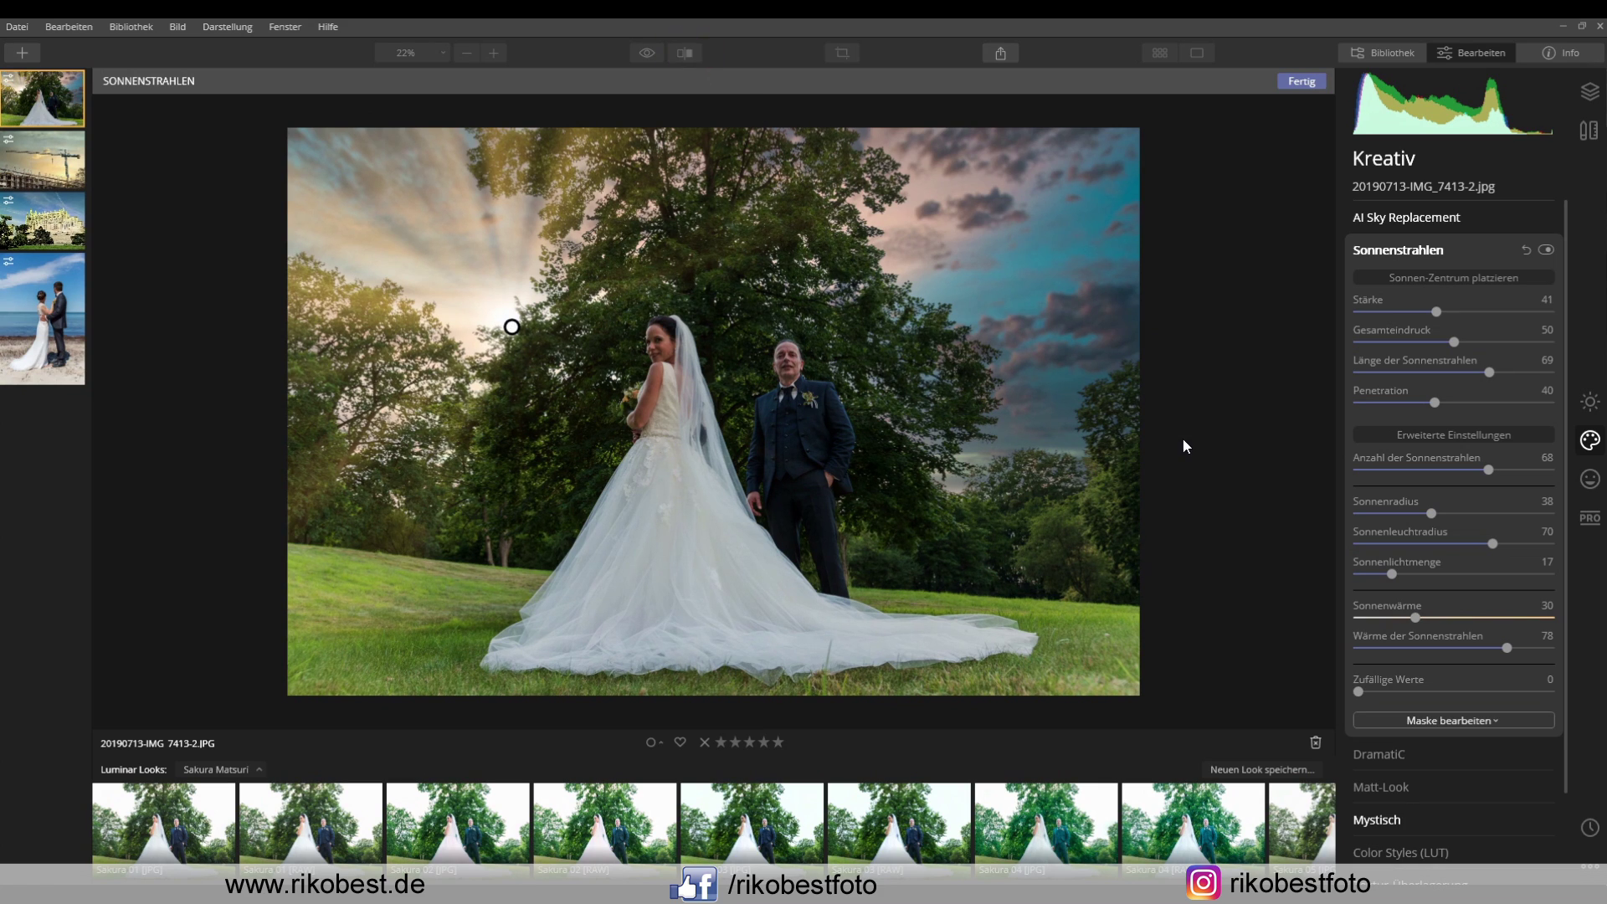
Finish placing the sun and compare the bridal photo with its original by sweeping the before/after divider across it
left_click(1434, 754)
left_click(685, 53)
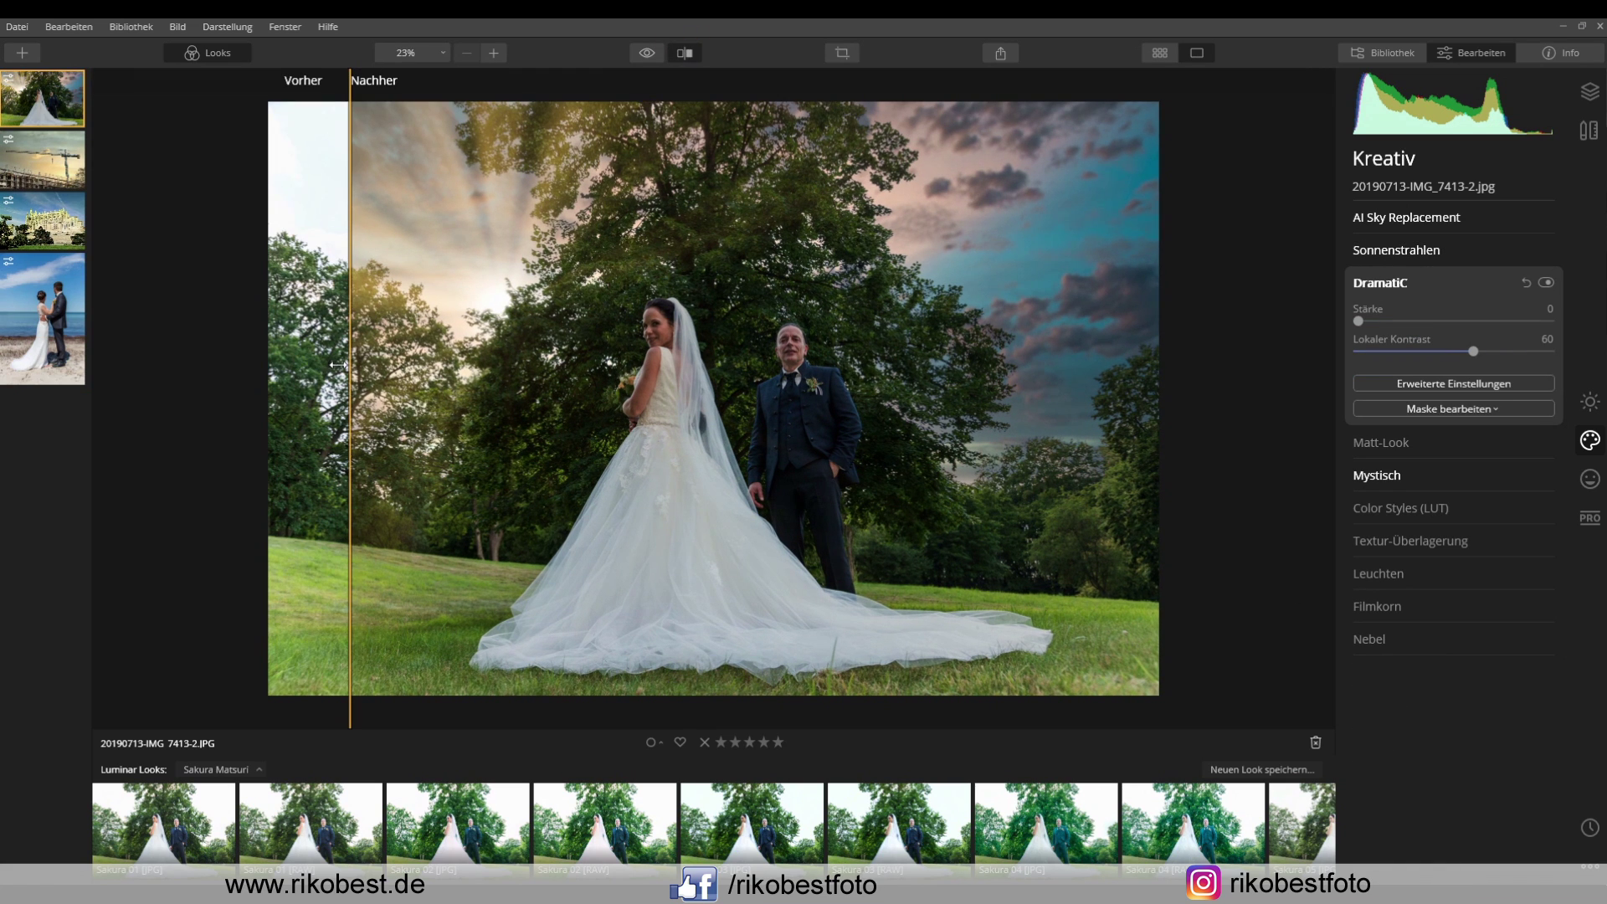
left_click_drag(349, 364, 1210, 441)
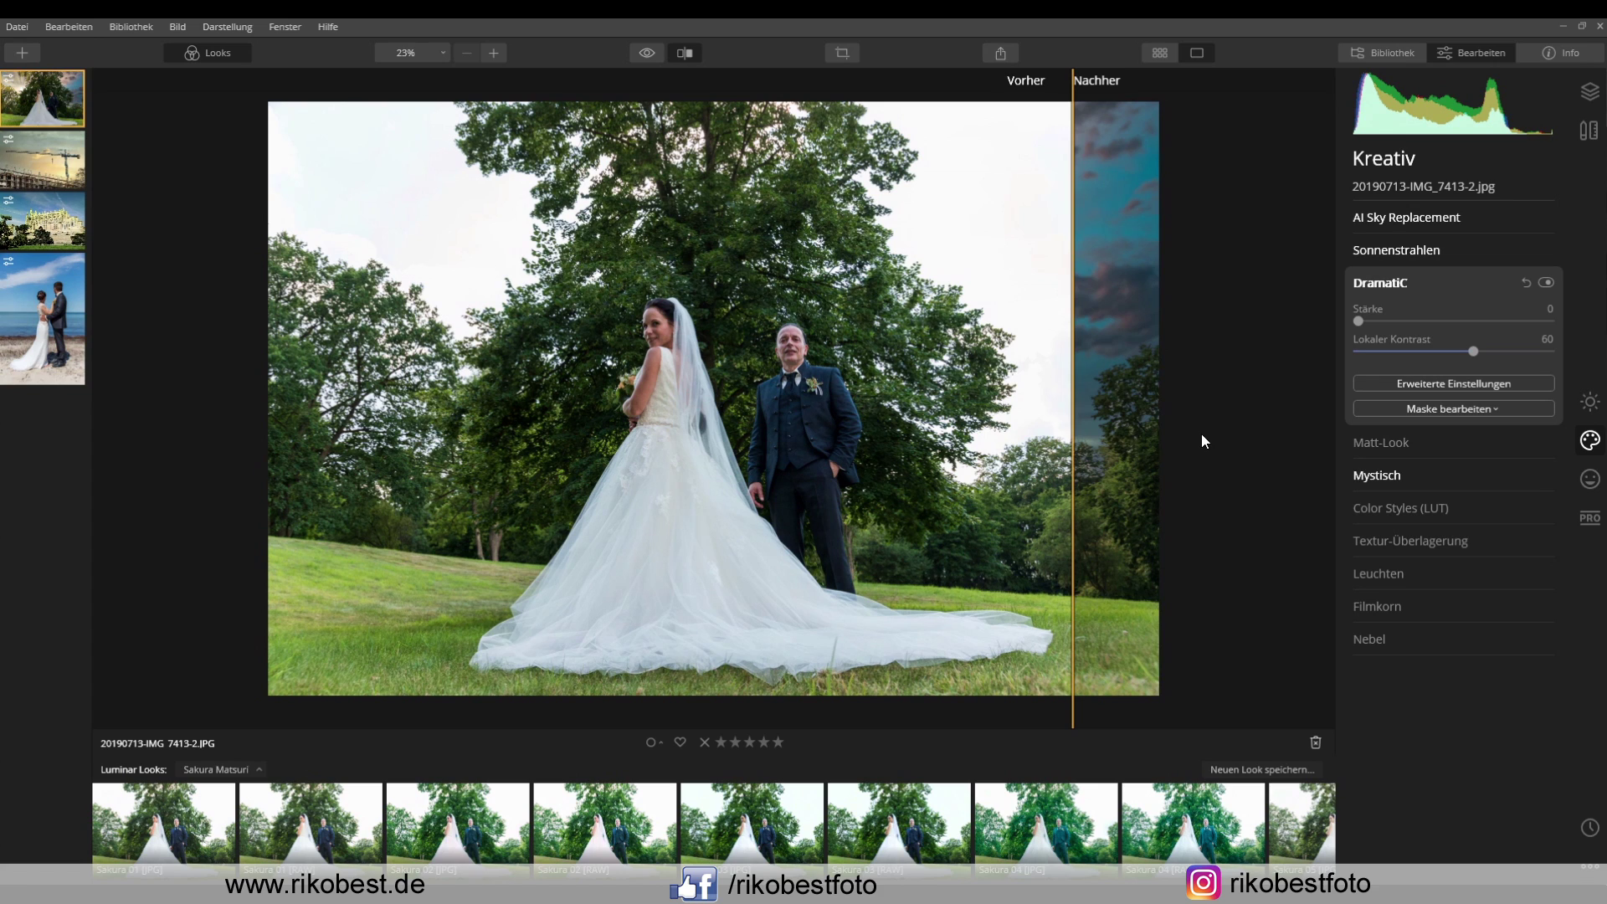
Replace the sky in the photo of the couple on the beach with Dramatic Sunset 4 and set Relight Scene to 64
left_click(38, 313)
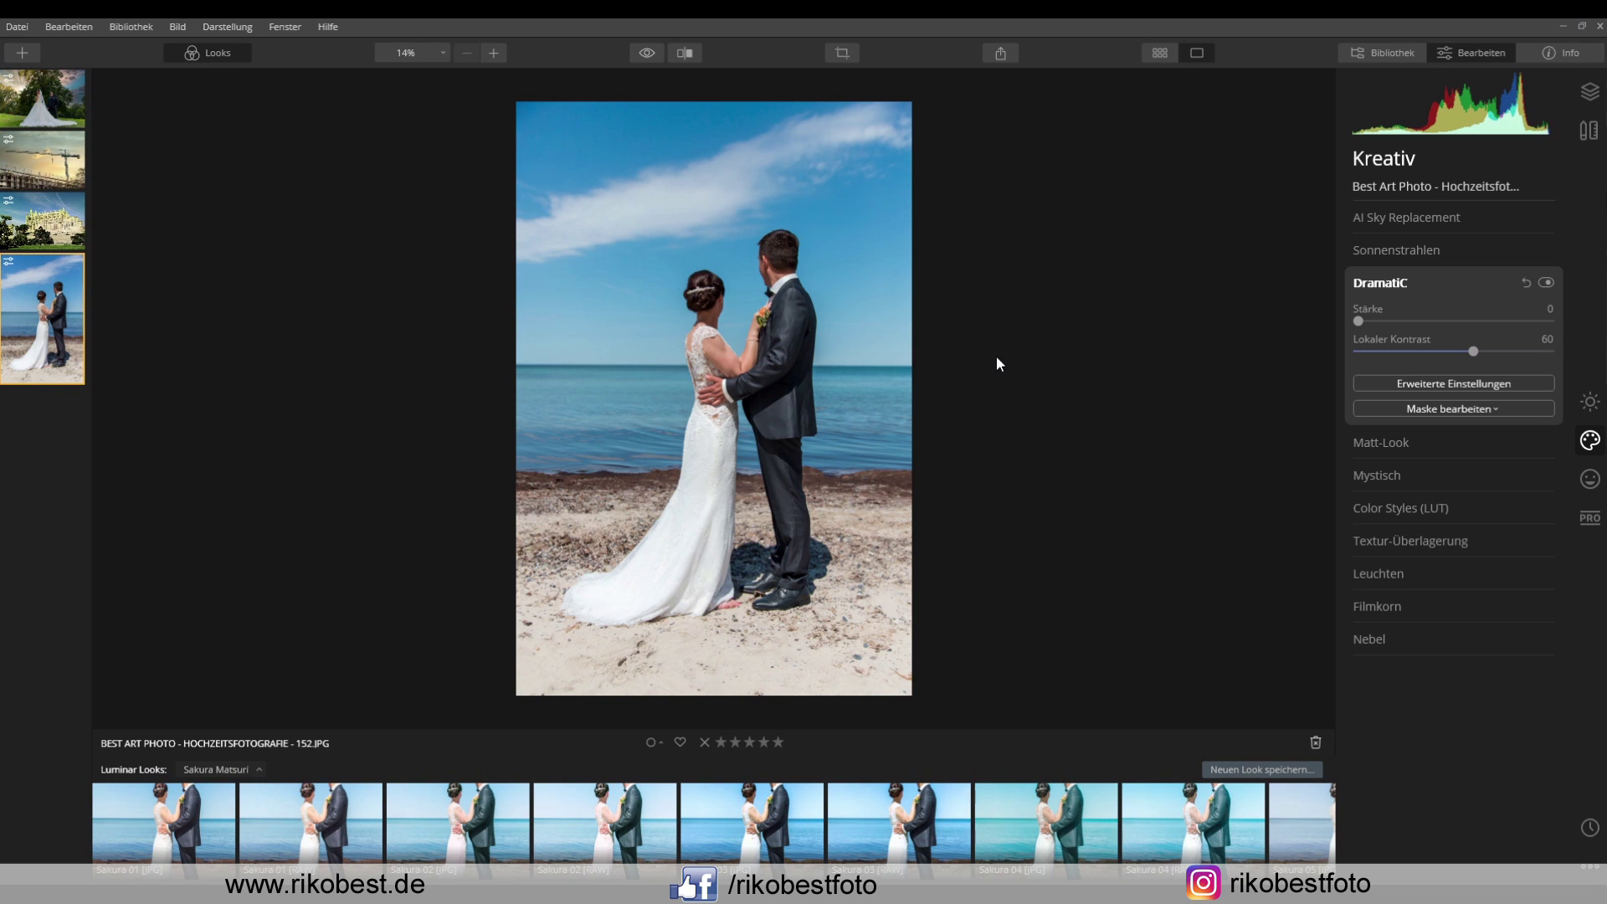
left_click(1413, 217)
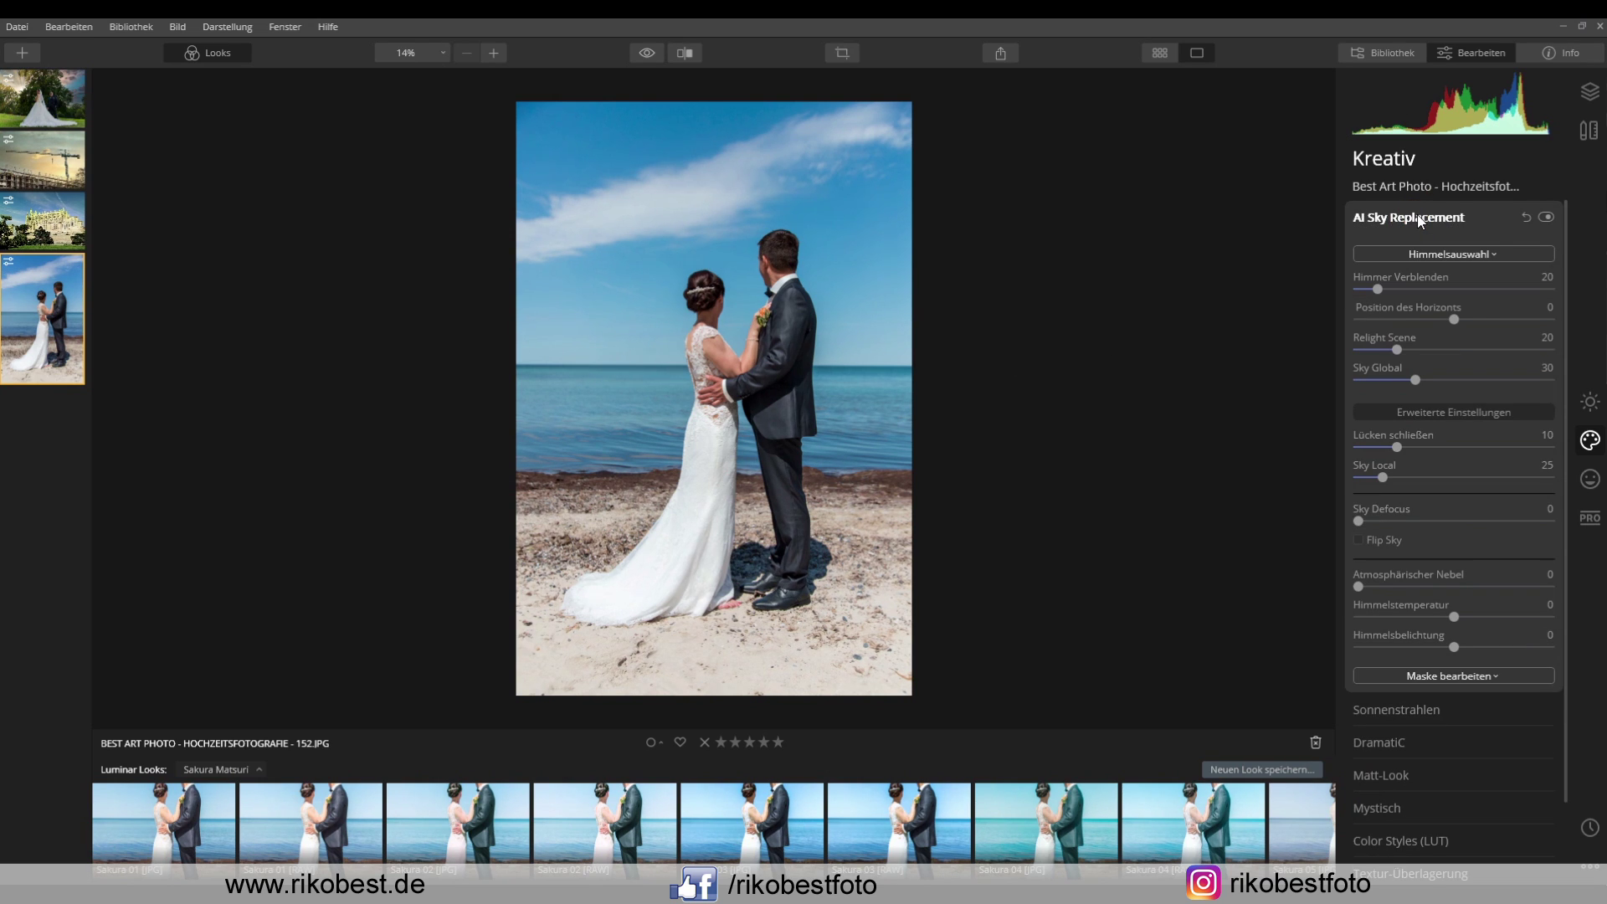
left_click(1453, 254)
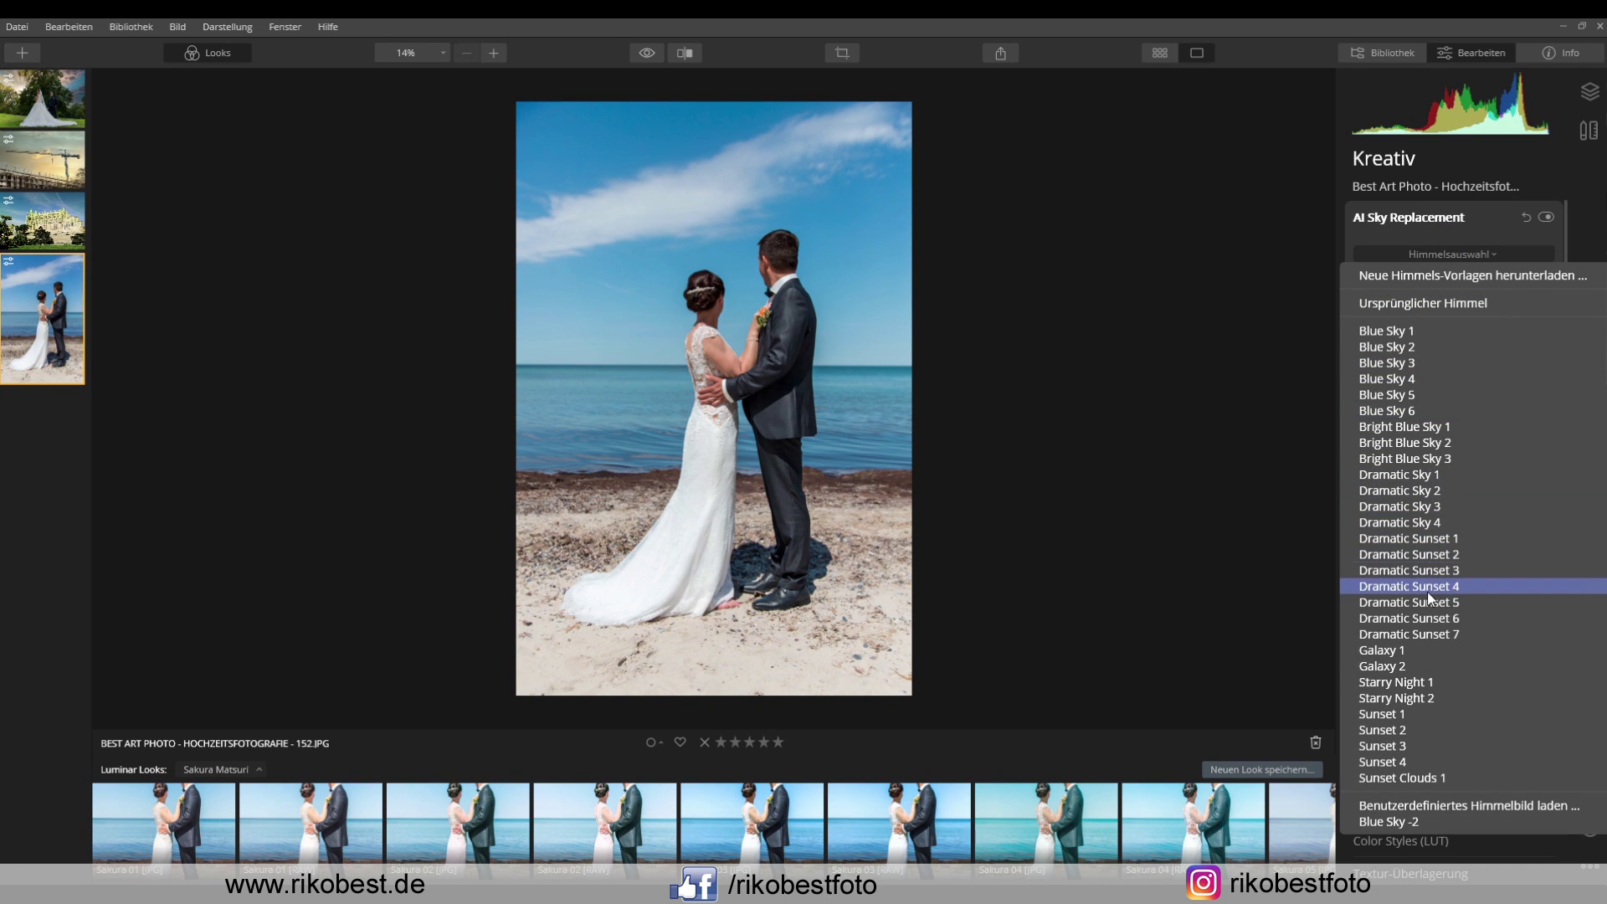
left_click(1394, 586)
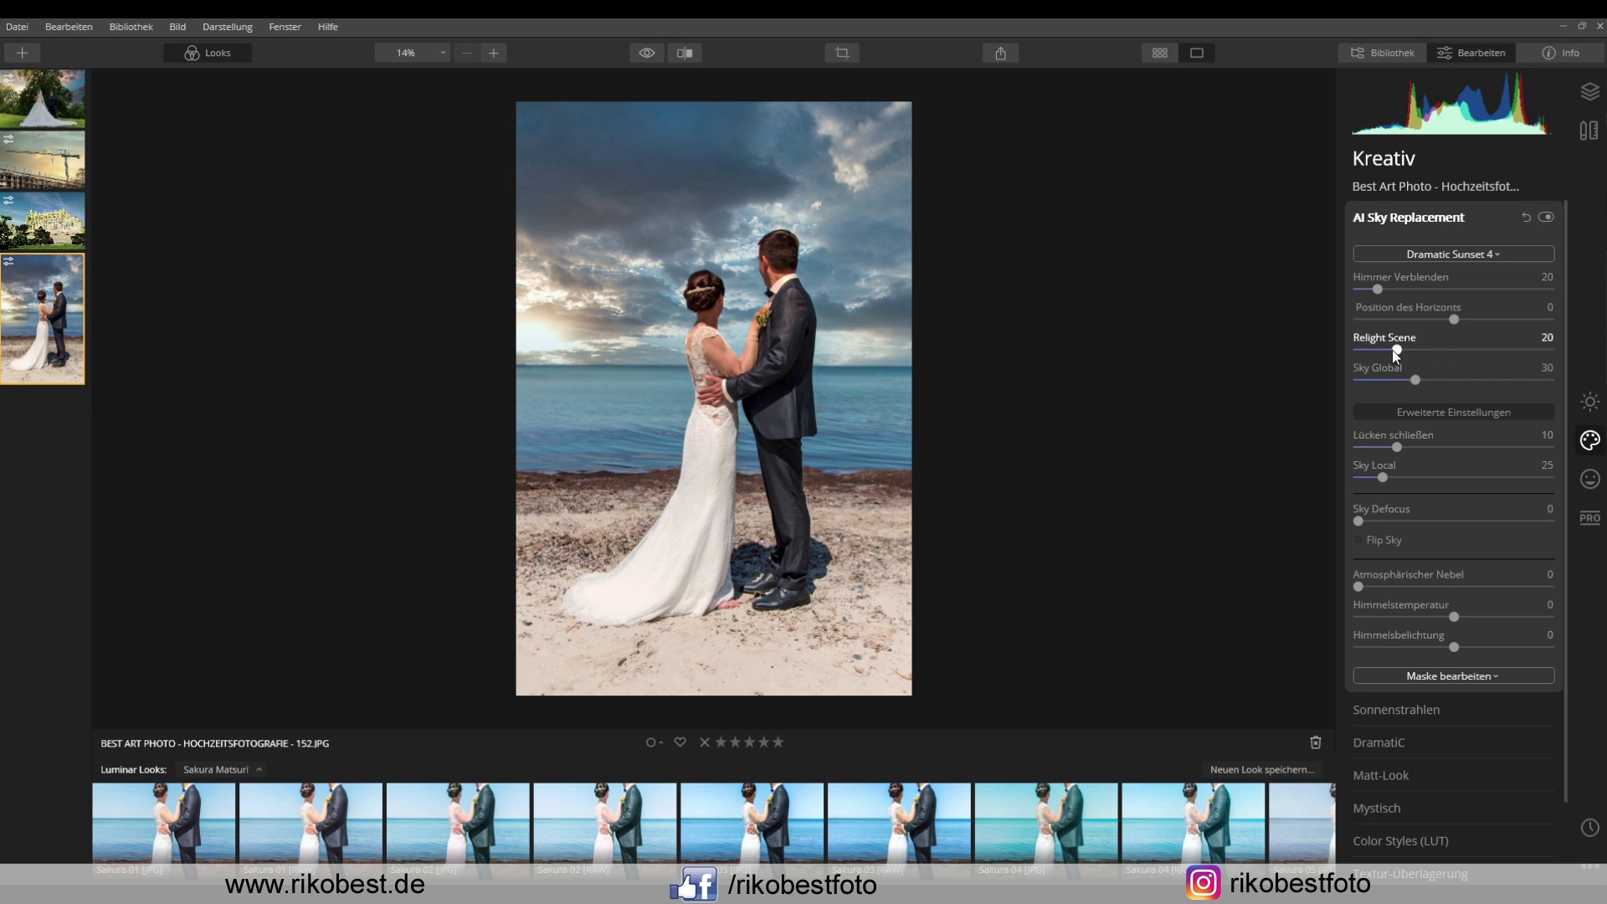
left_click_drag(1392, 350, 1475, 350)
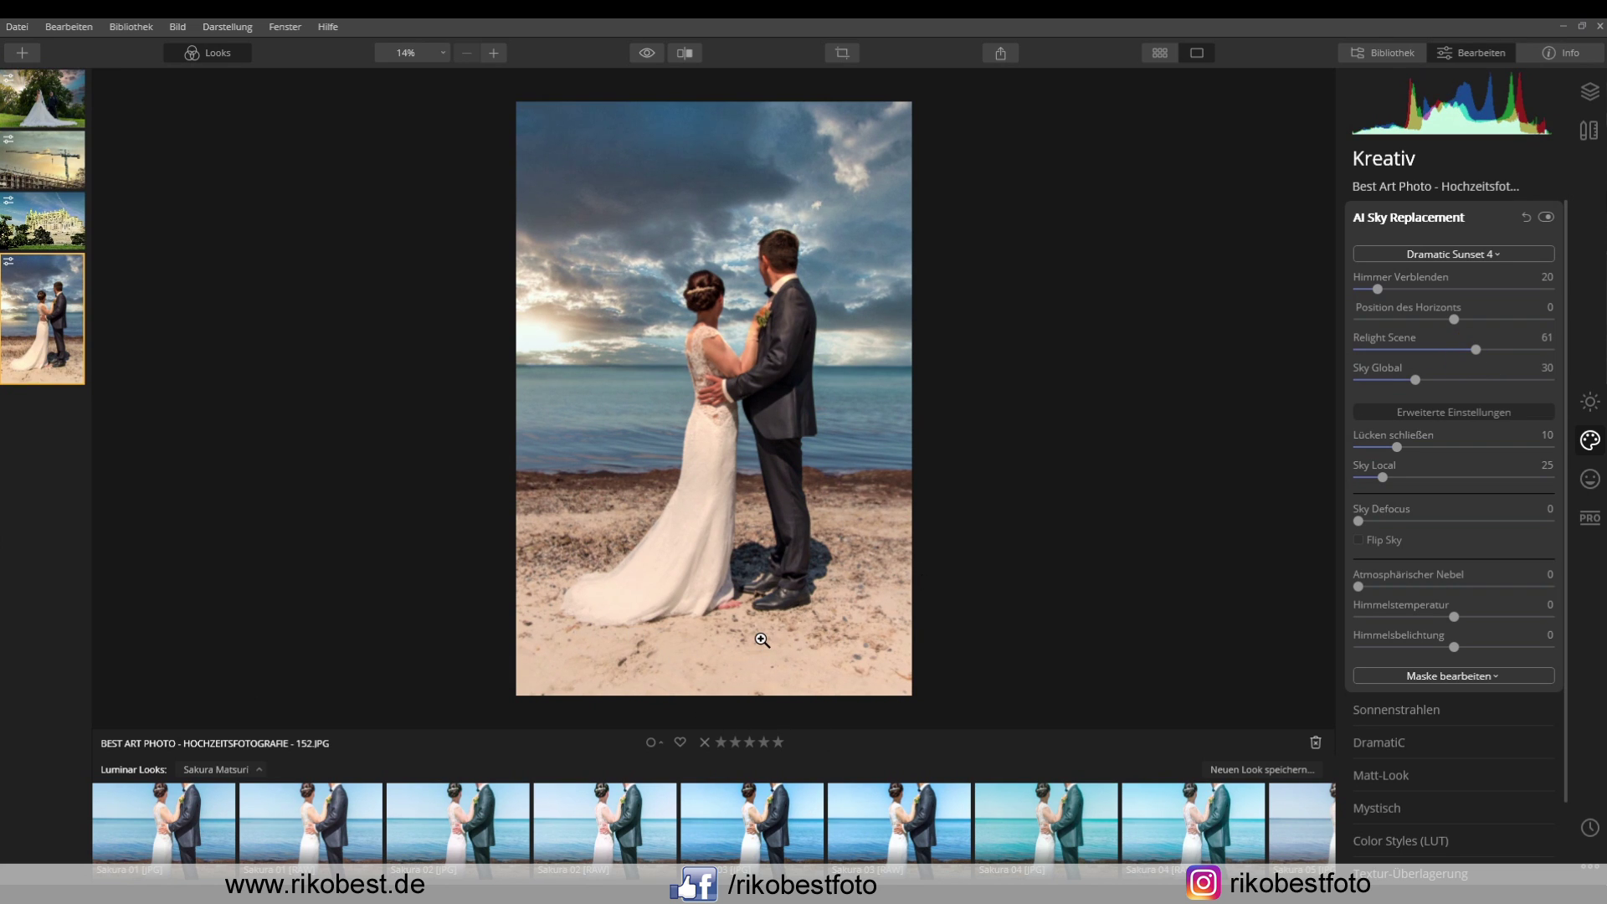
mouse_move(1476, 350)
left_mouse_down()
mouse_move(1305, 354)
mouse_move(1499, 348)
mouse_move(1478, 348)
left_mouse_up()
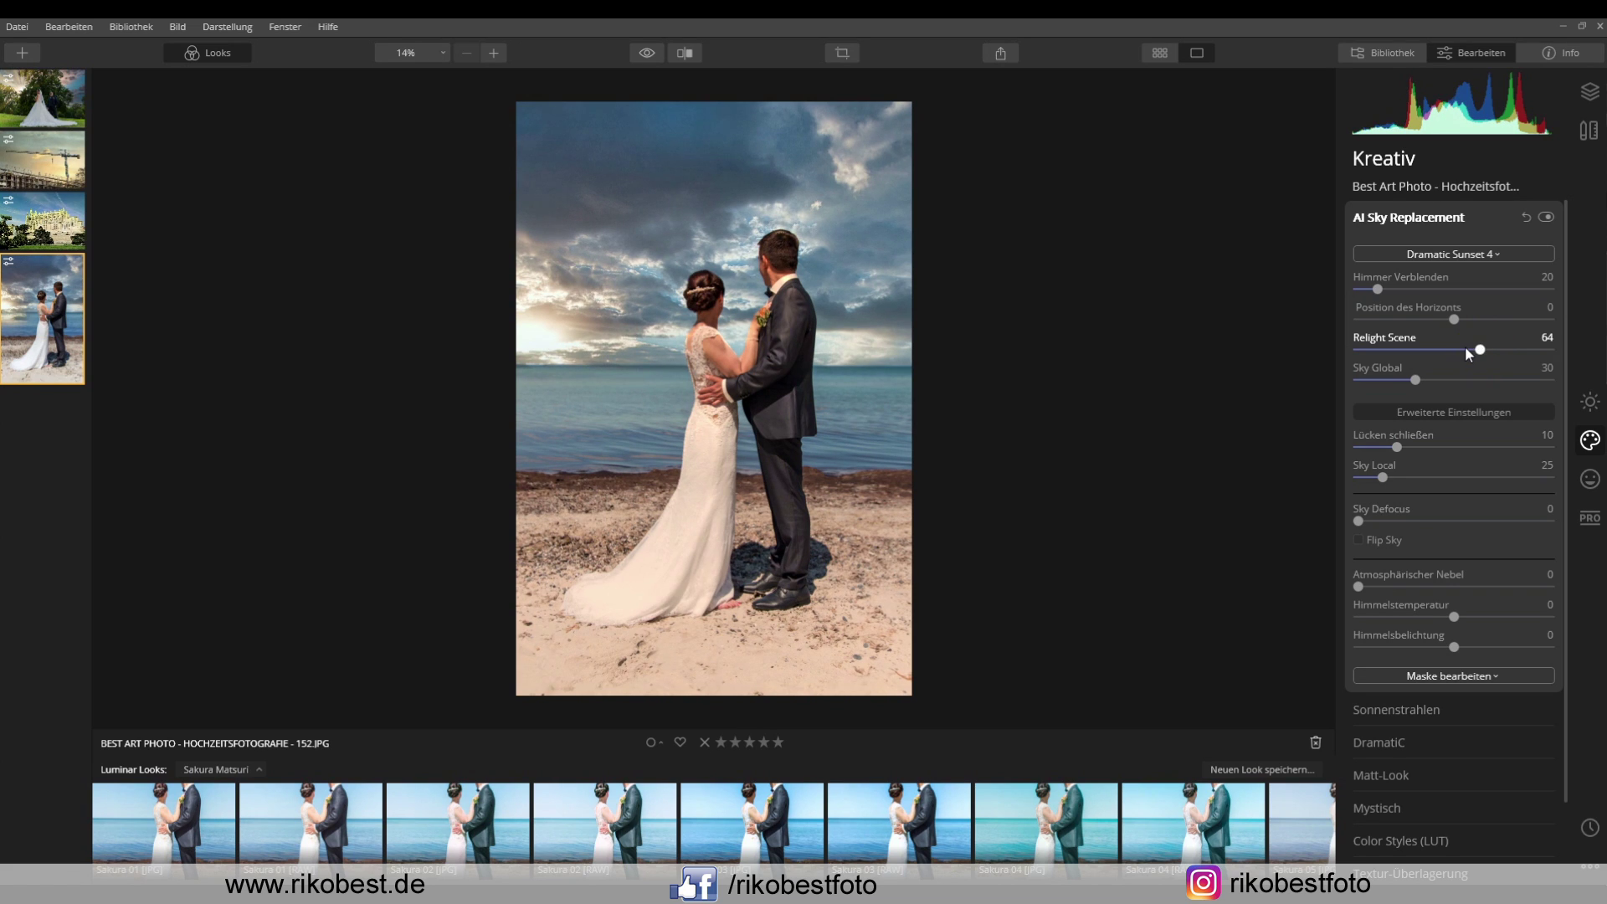
Place the sun centre for sunrays in the sky beside the couple on the beach
left_click(1425, 709)
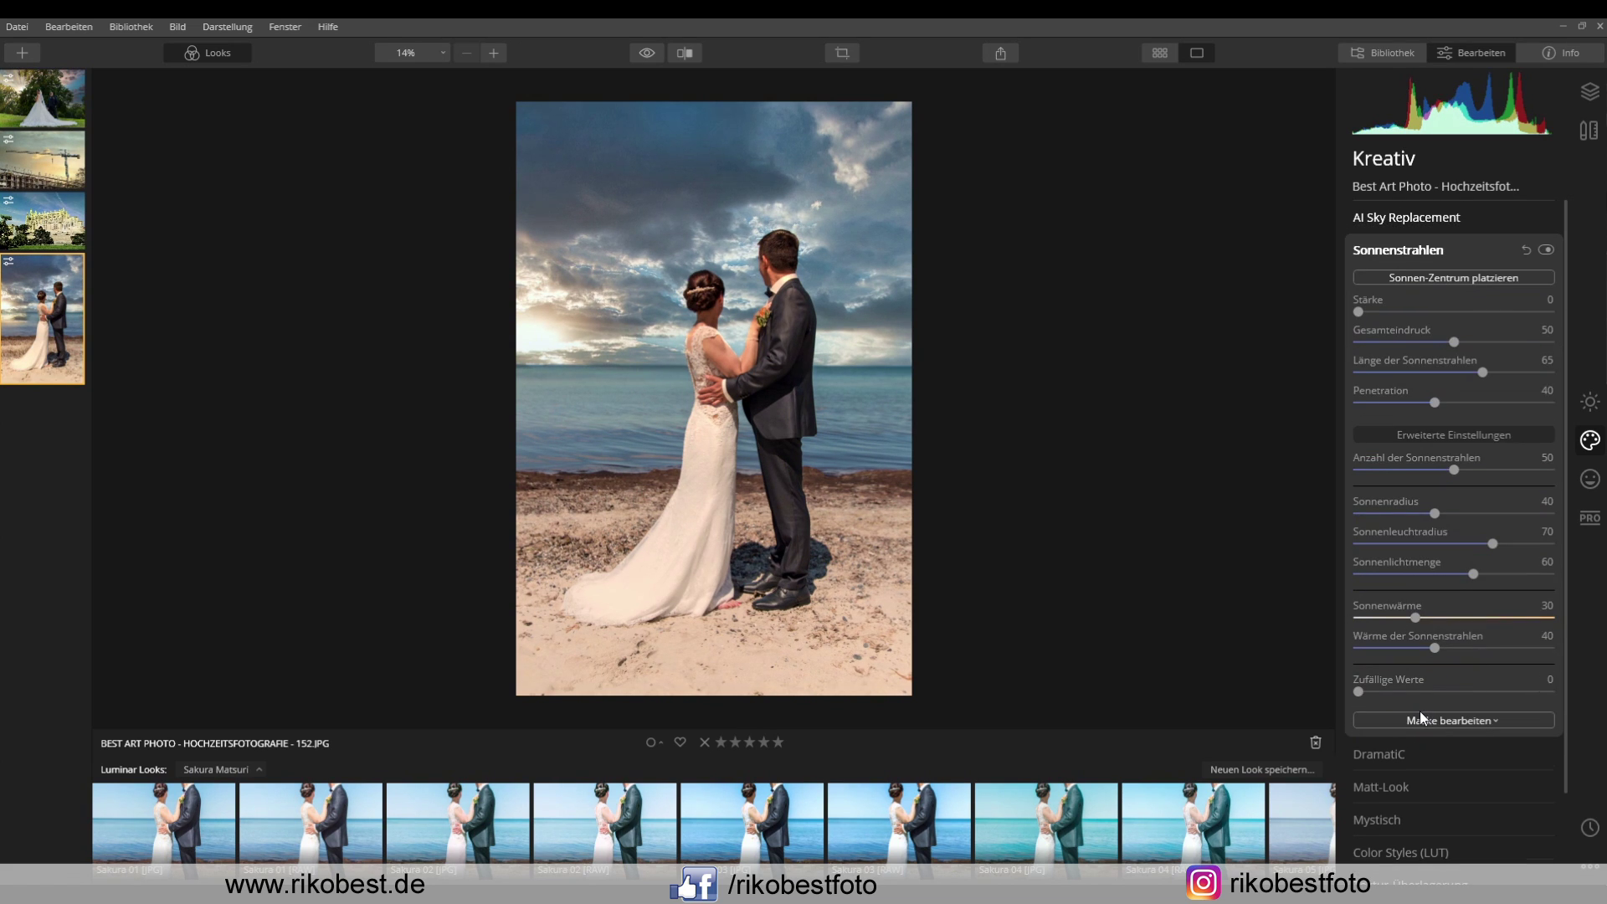
left_click(1421, 278)
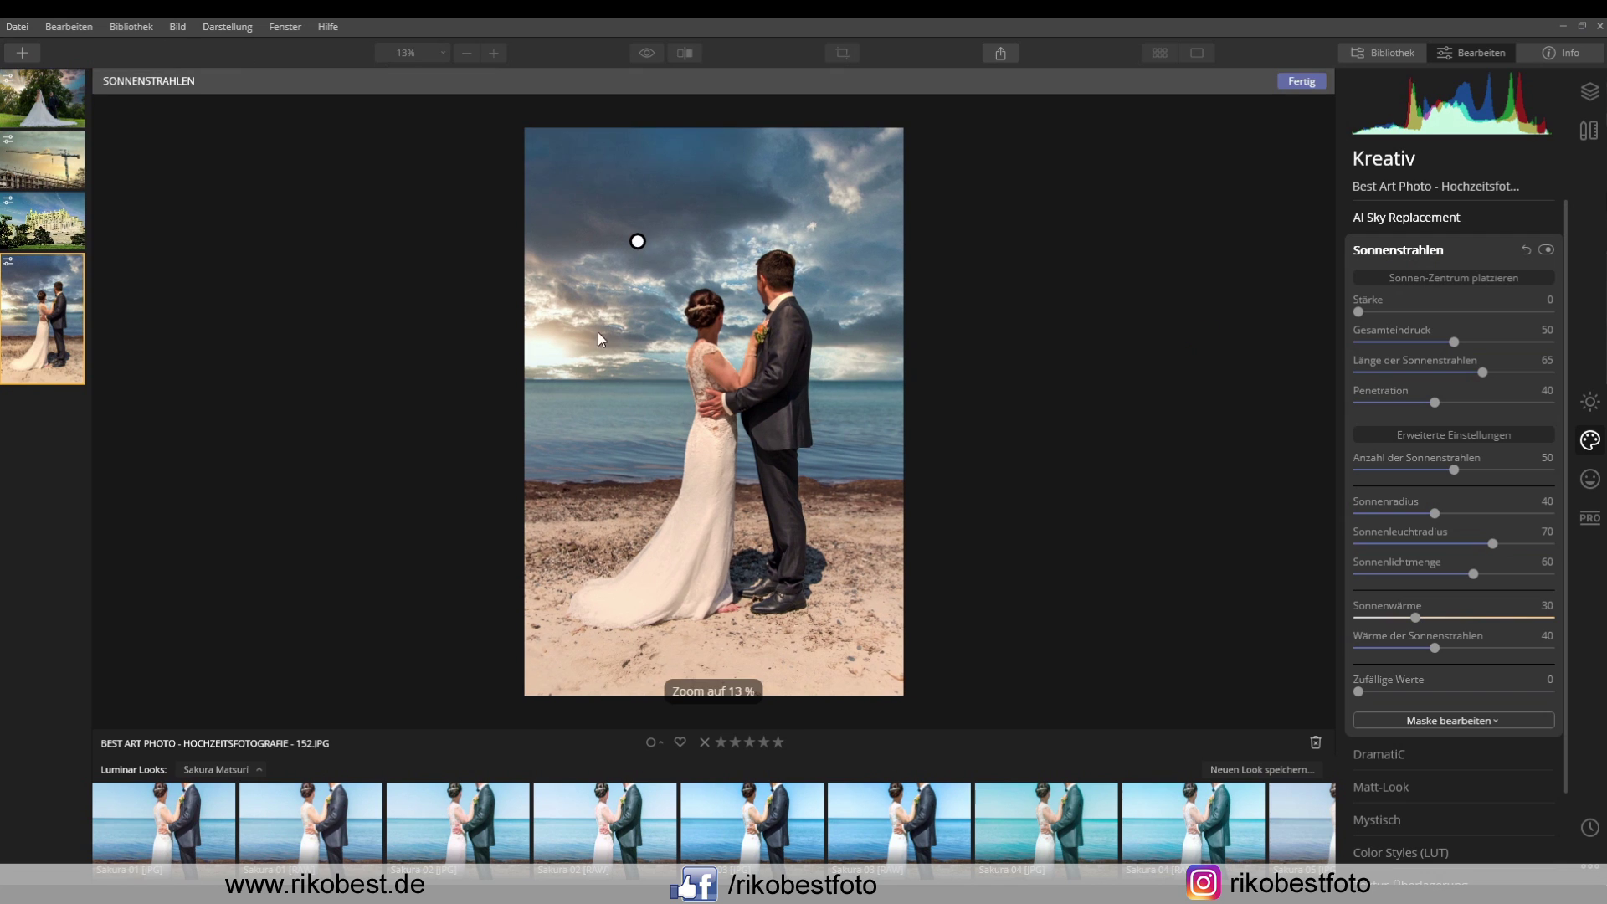
left_click(637, 241)
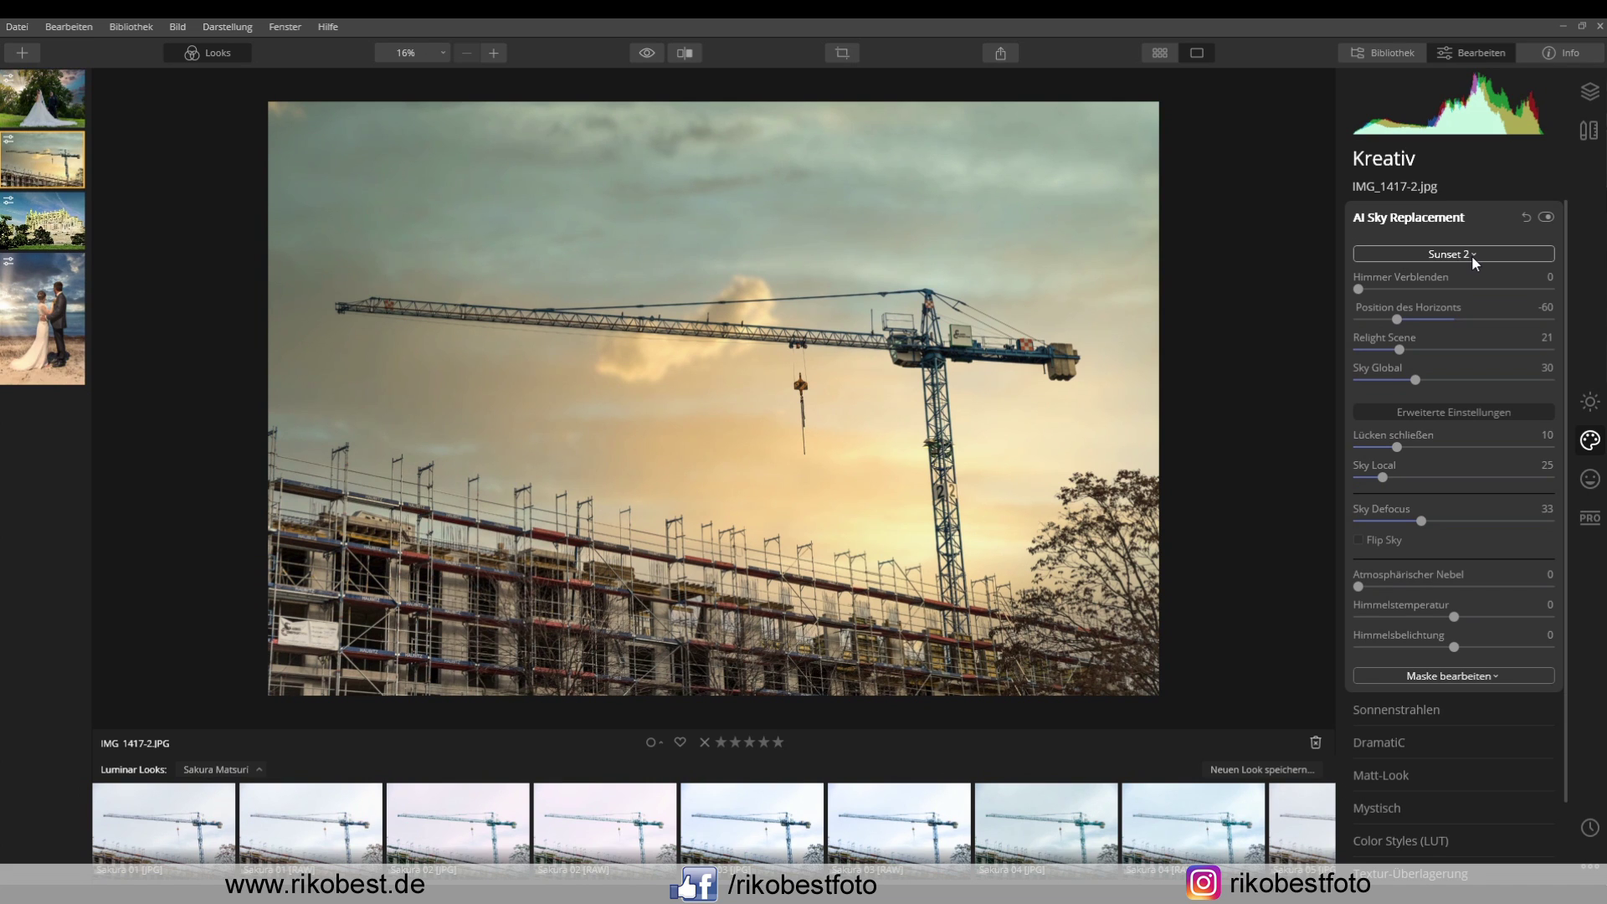
Try the custom sky image Blue Sky -2 on the crane photo
left_click(1456, 253)
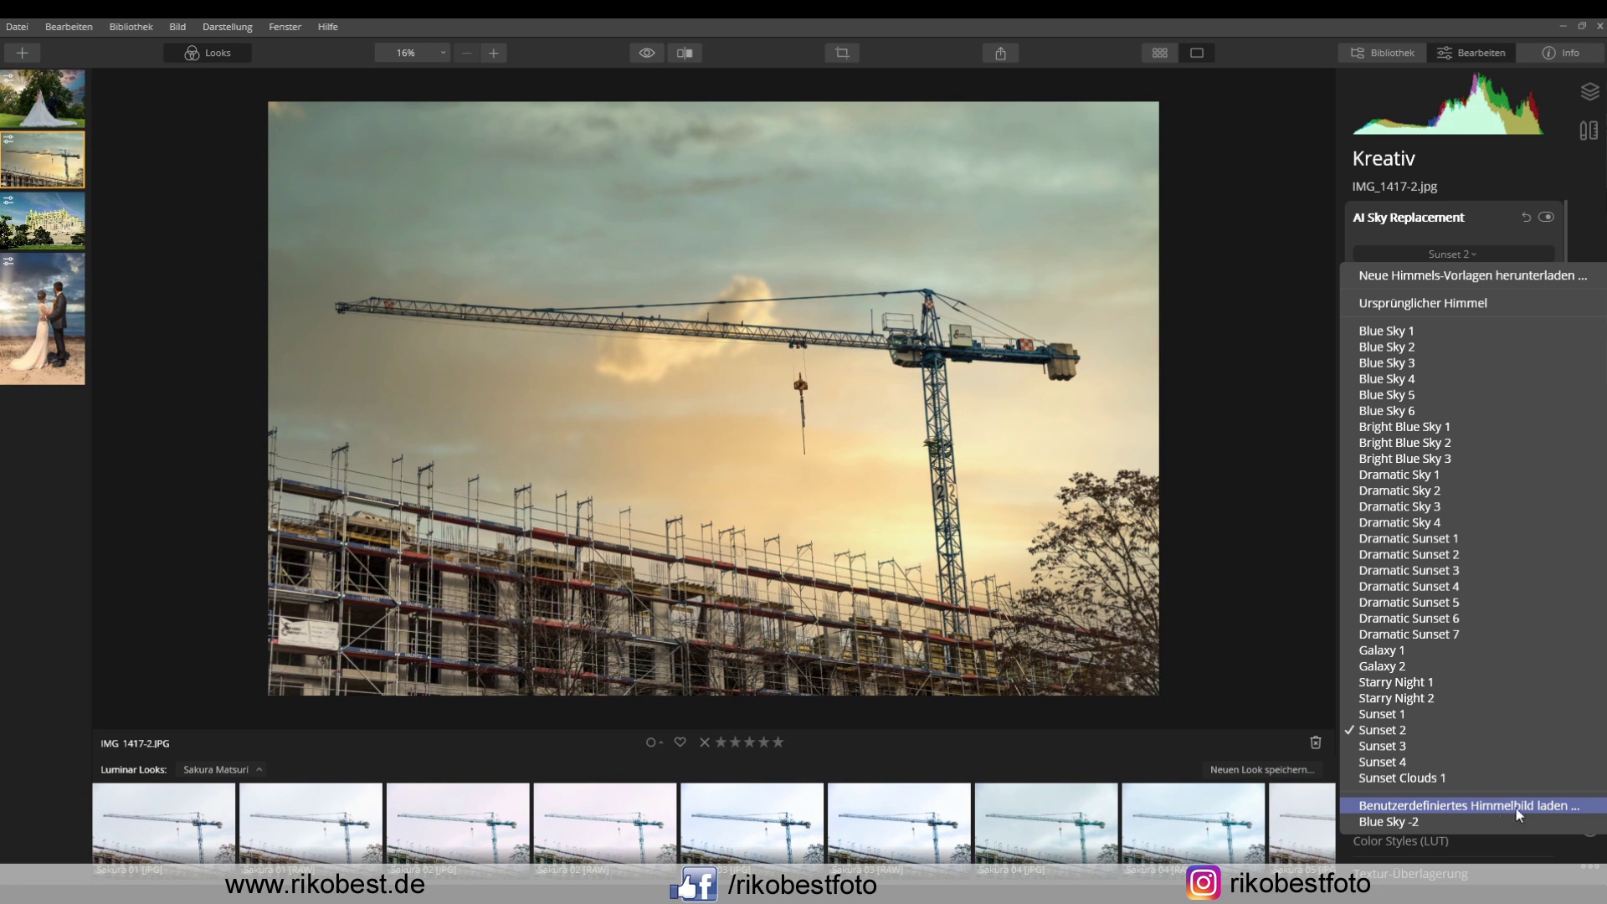
left_click(1396, 821)
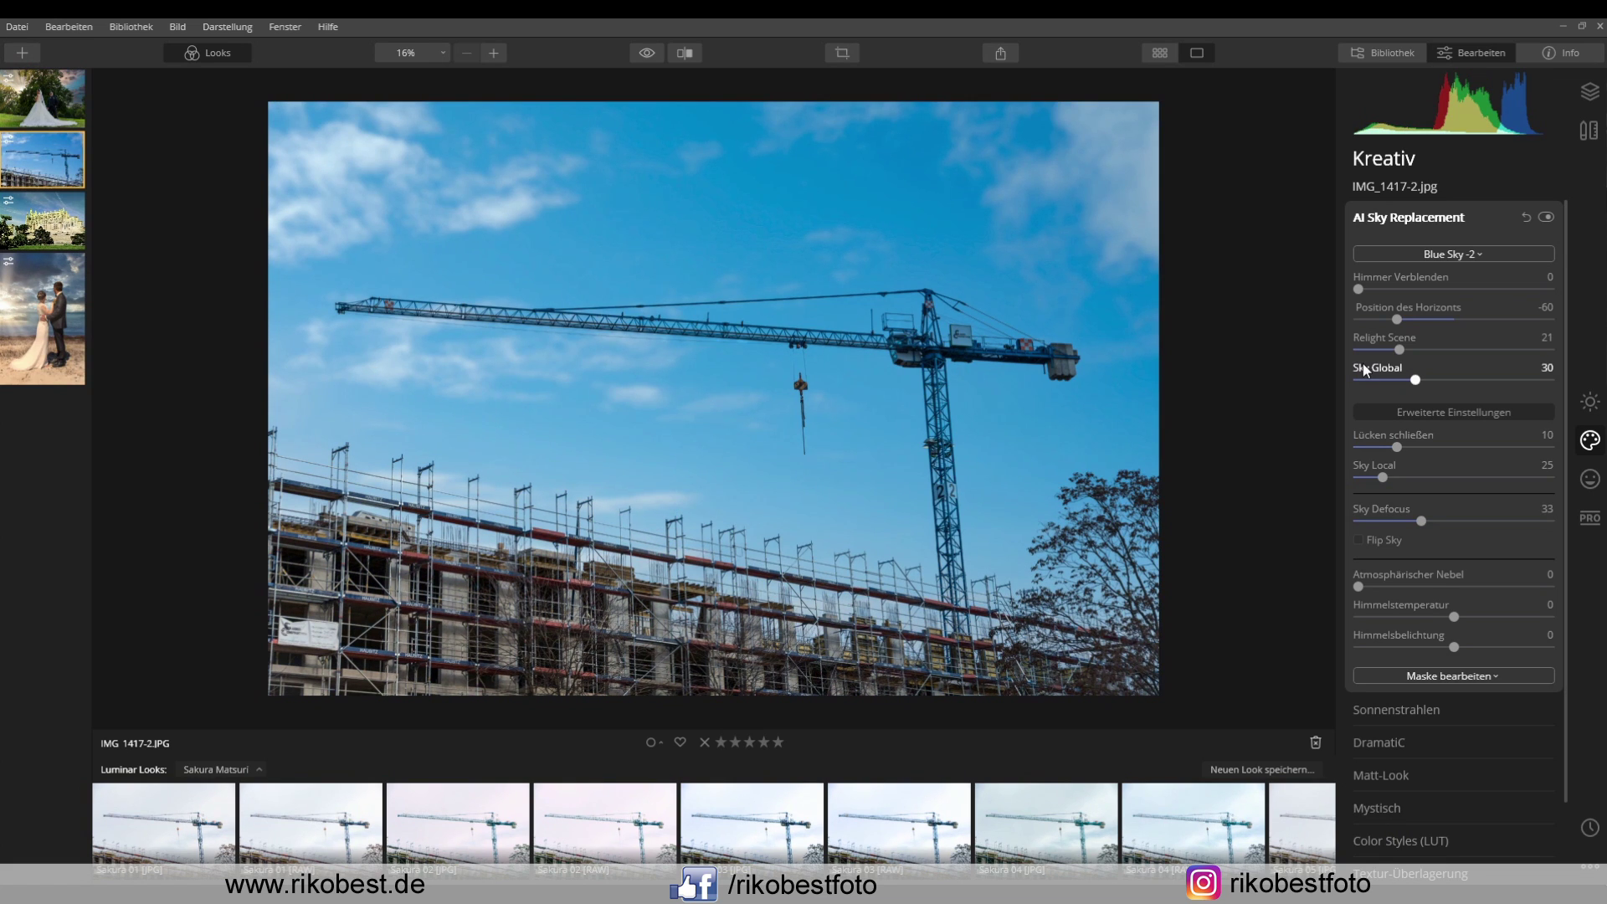
Change the crane photo's sky to Dramatic Sunset 1, set Sky Defocus to 0 and flip the sky horizontally
left_click(1470, 254)
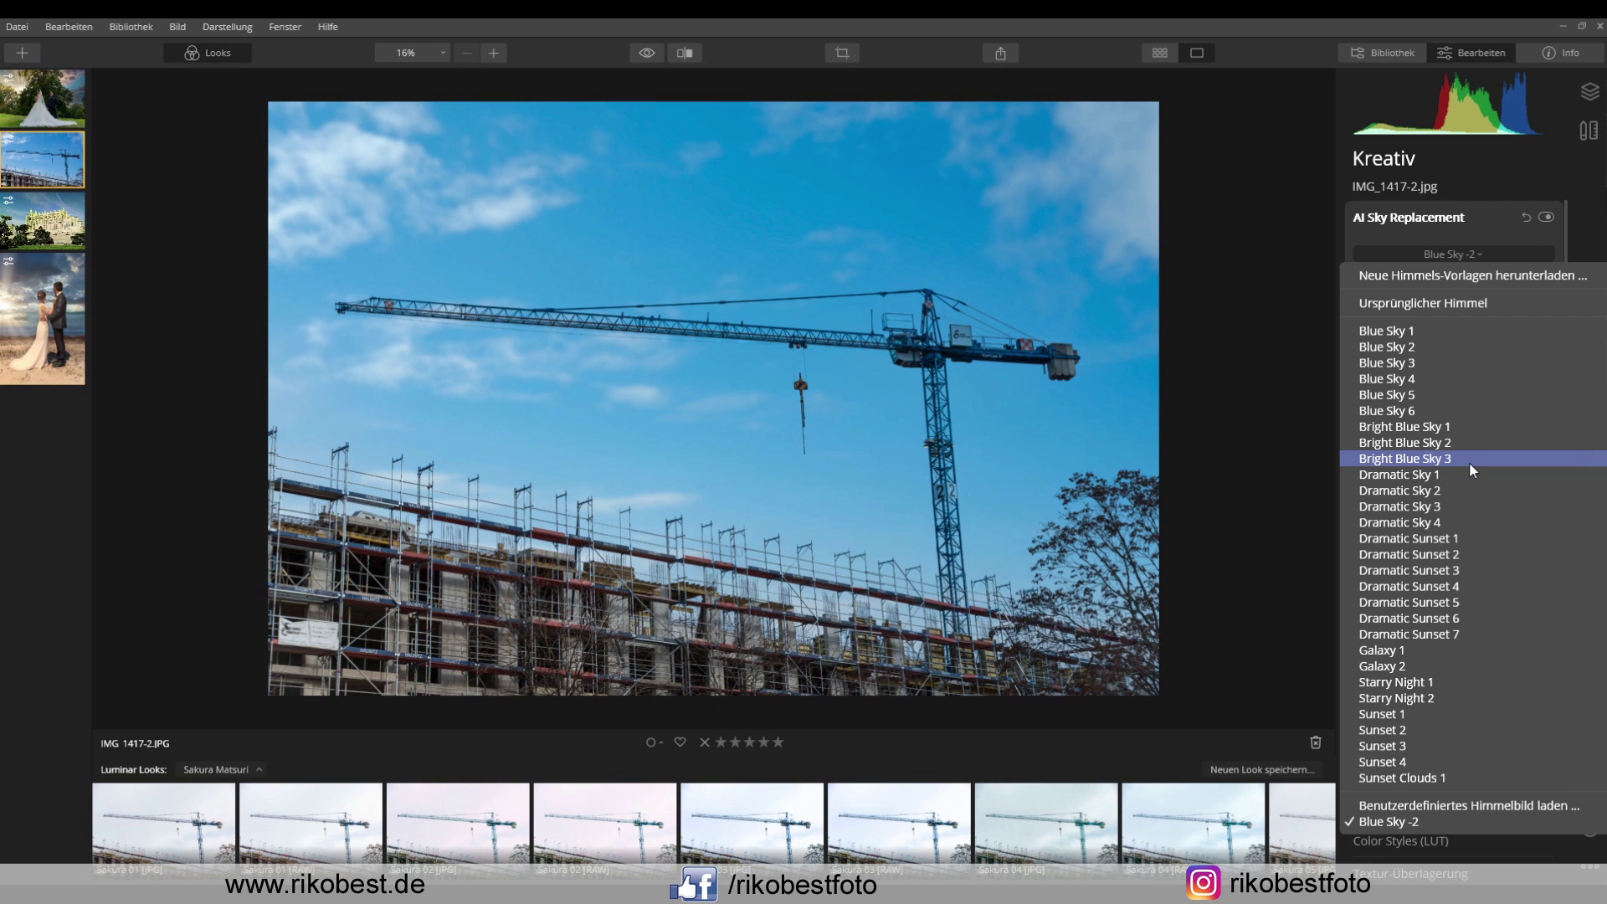
left_click(1441, 538)
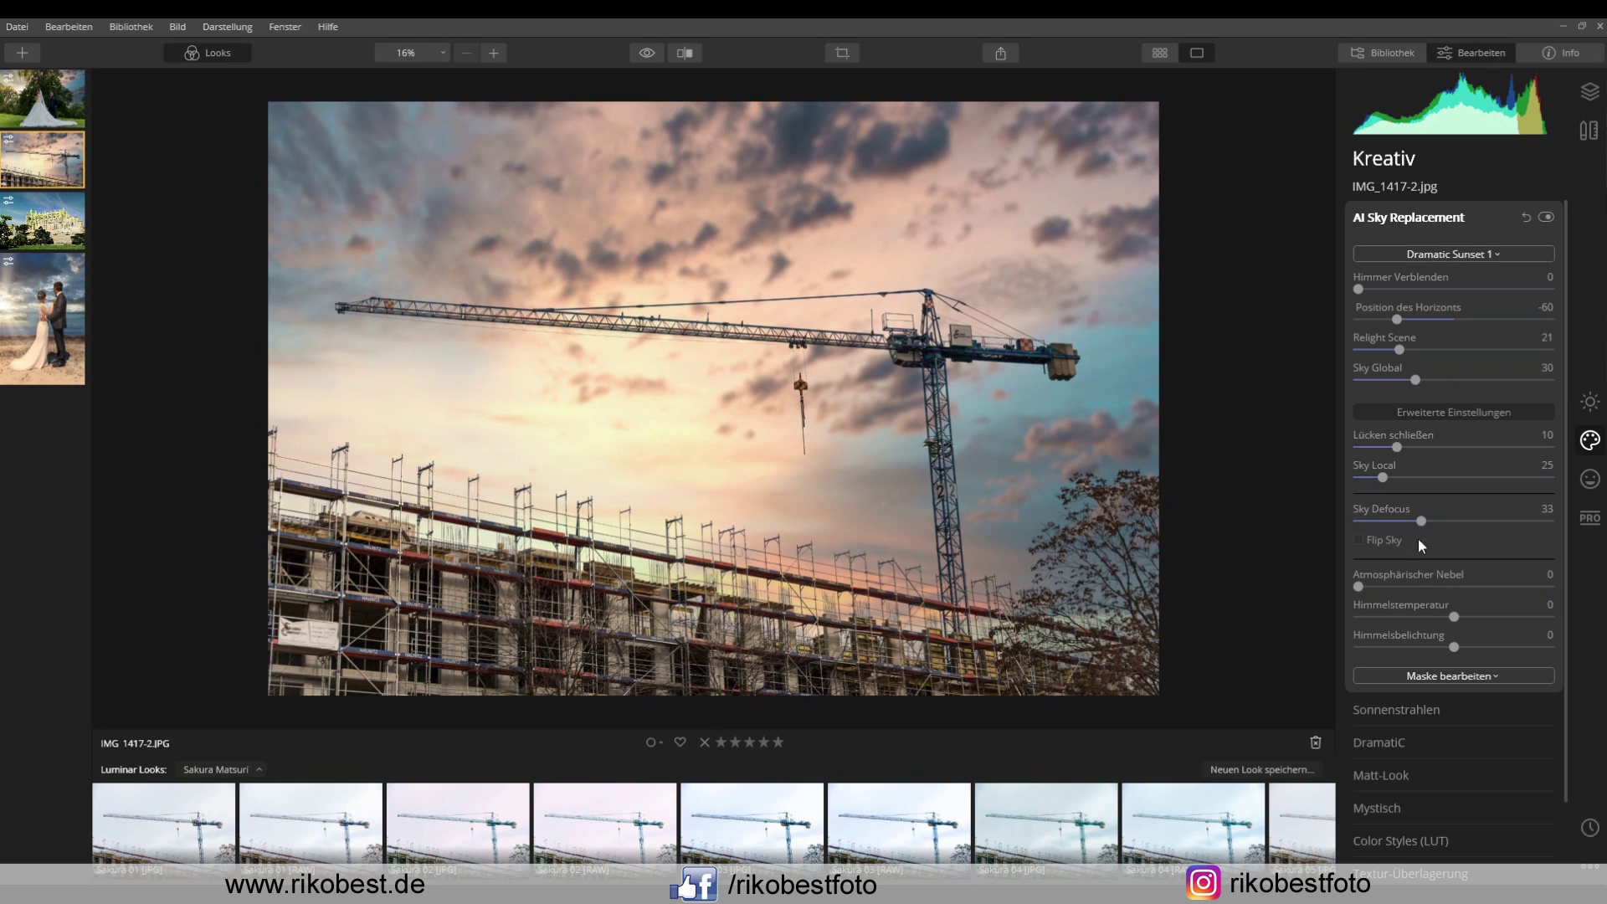
left_click_drag(1421, 520, 1345, 527)
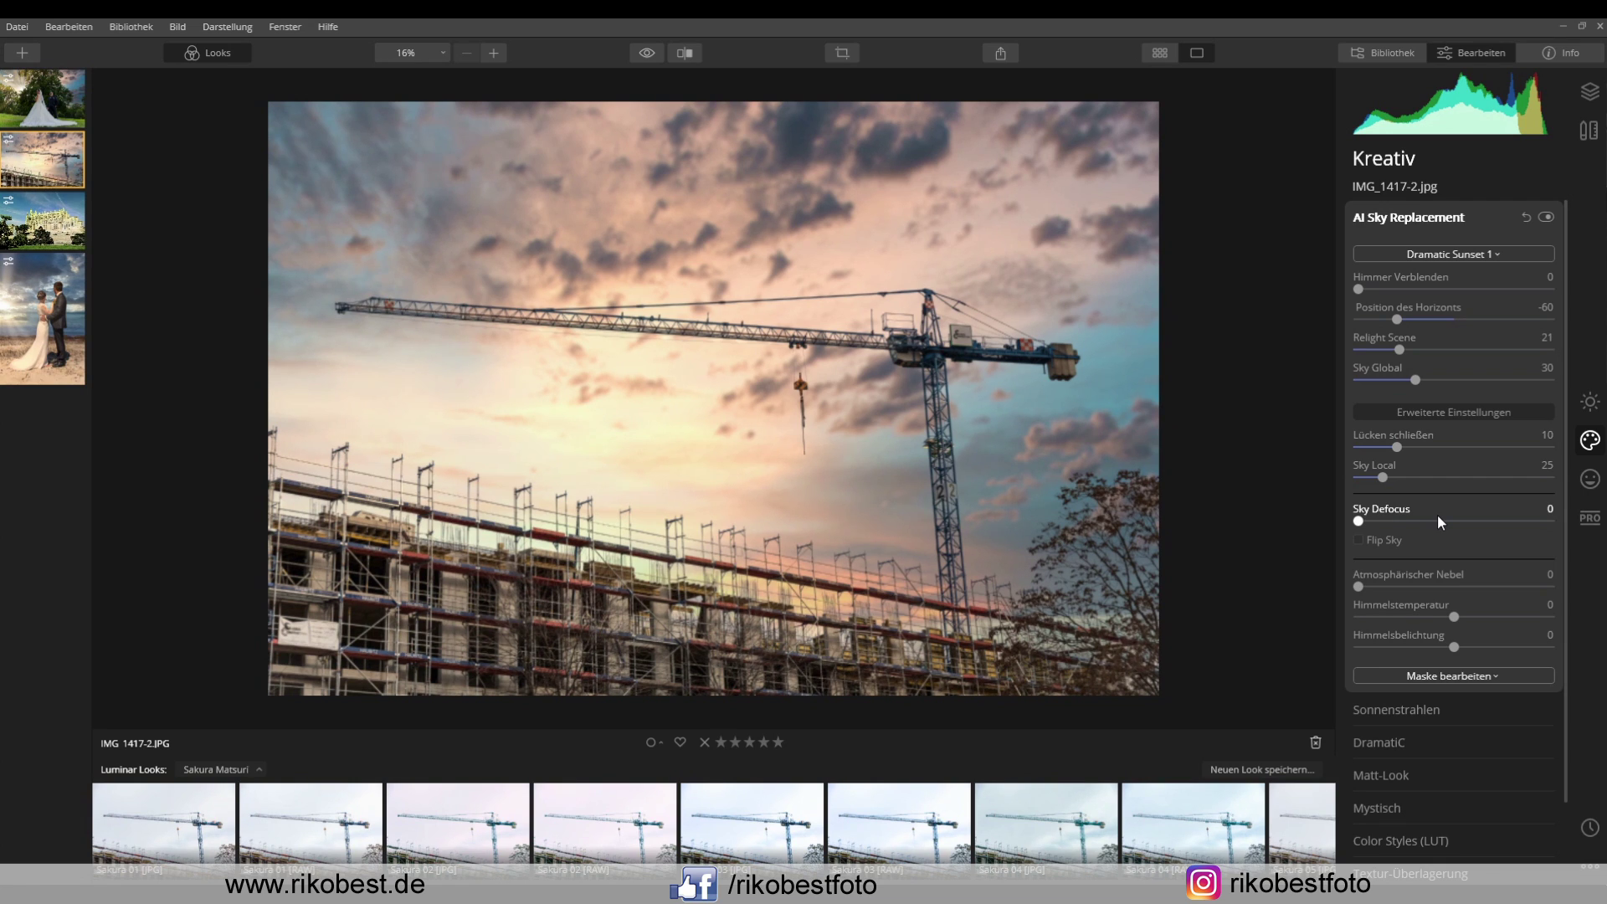
left_click(1359, 541)
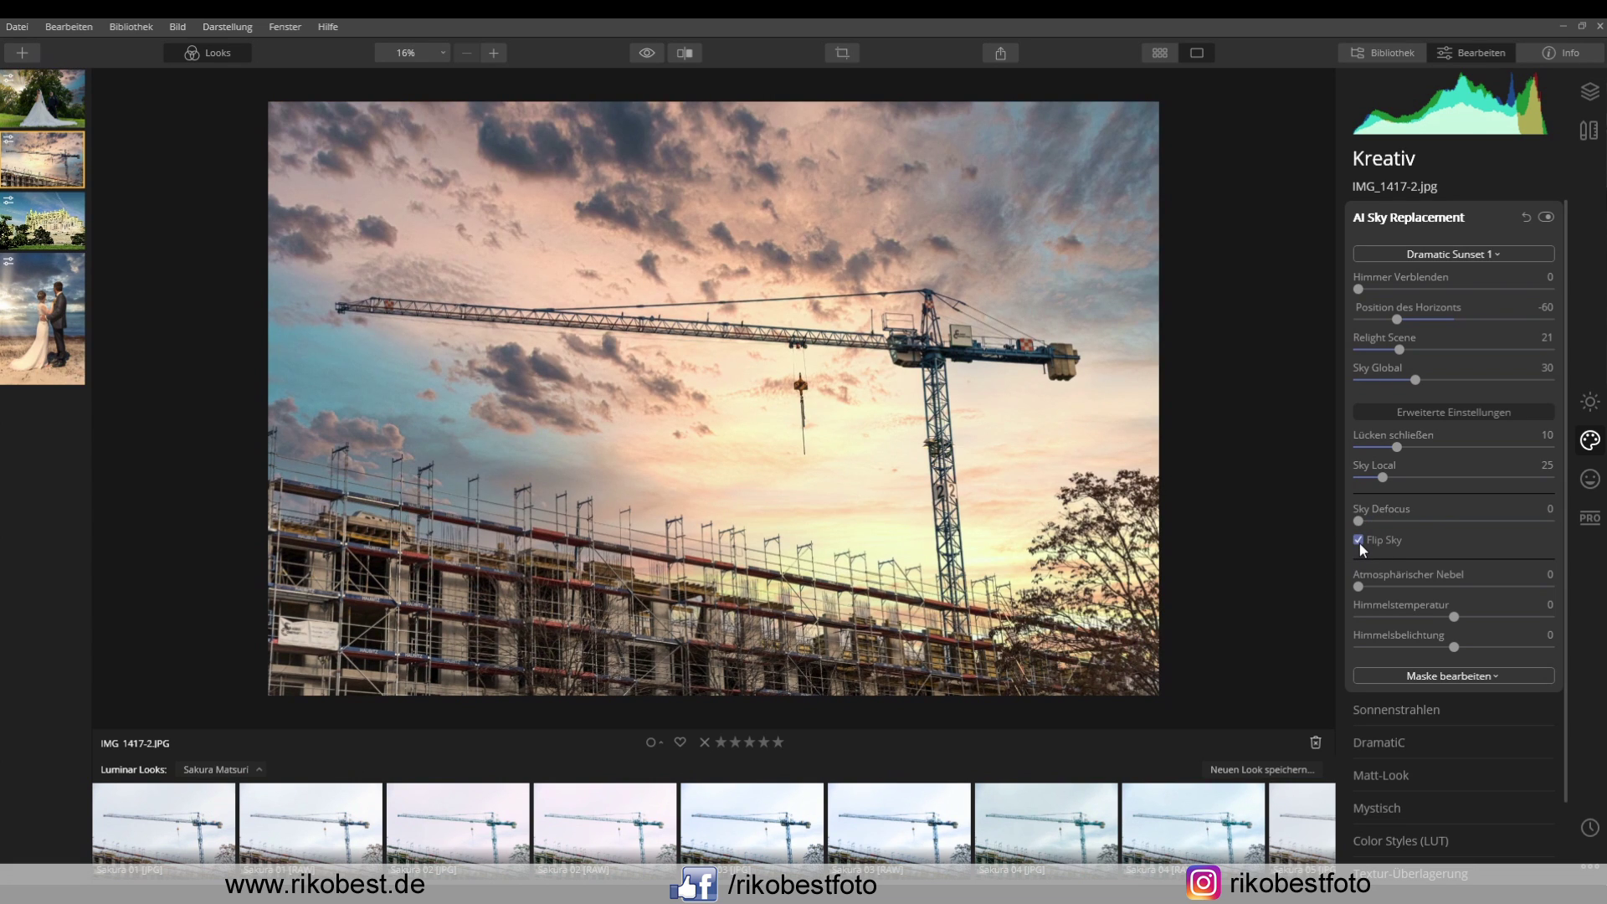